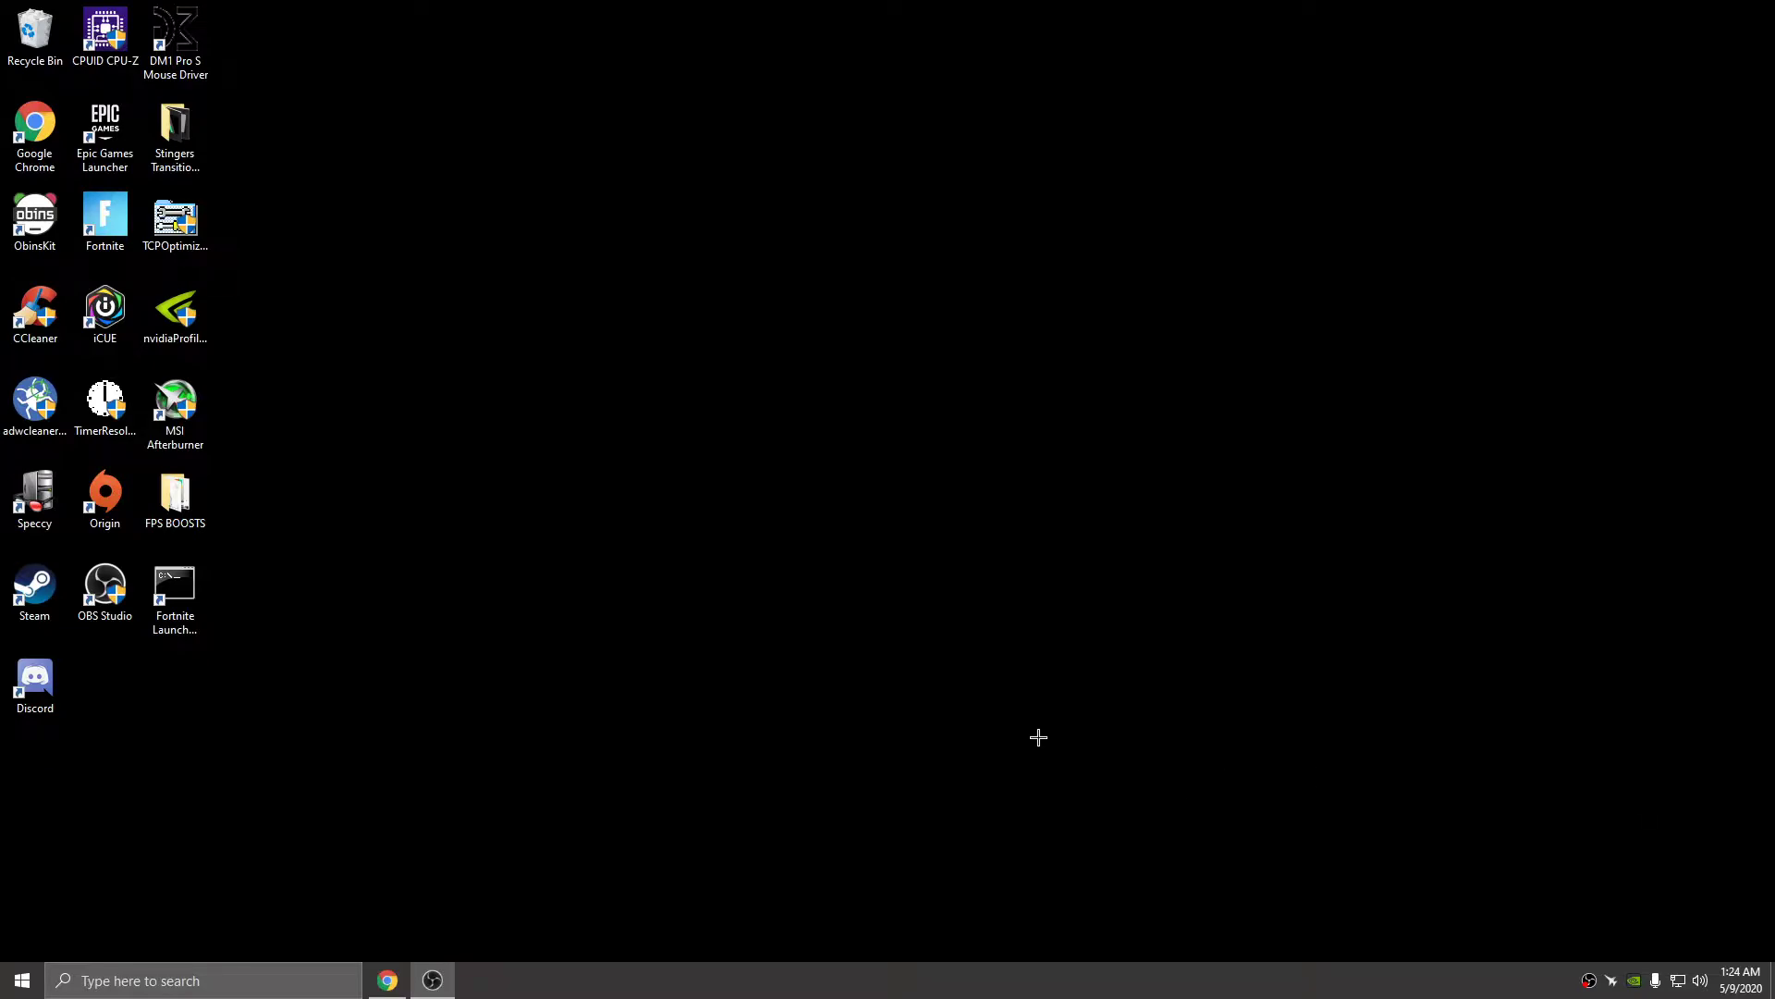
Restore Chrome and scroll the coderbag page to Quick CPU, latest version 3.1.6.0
left_click(389, 980)
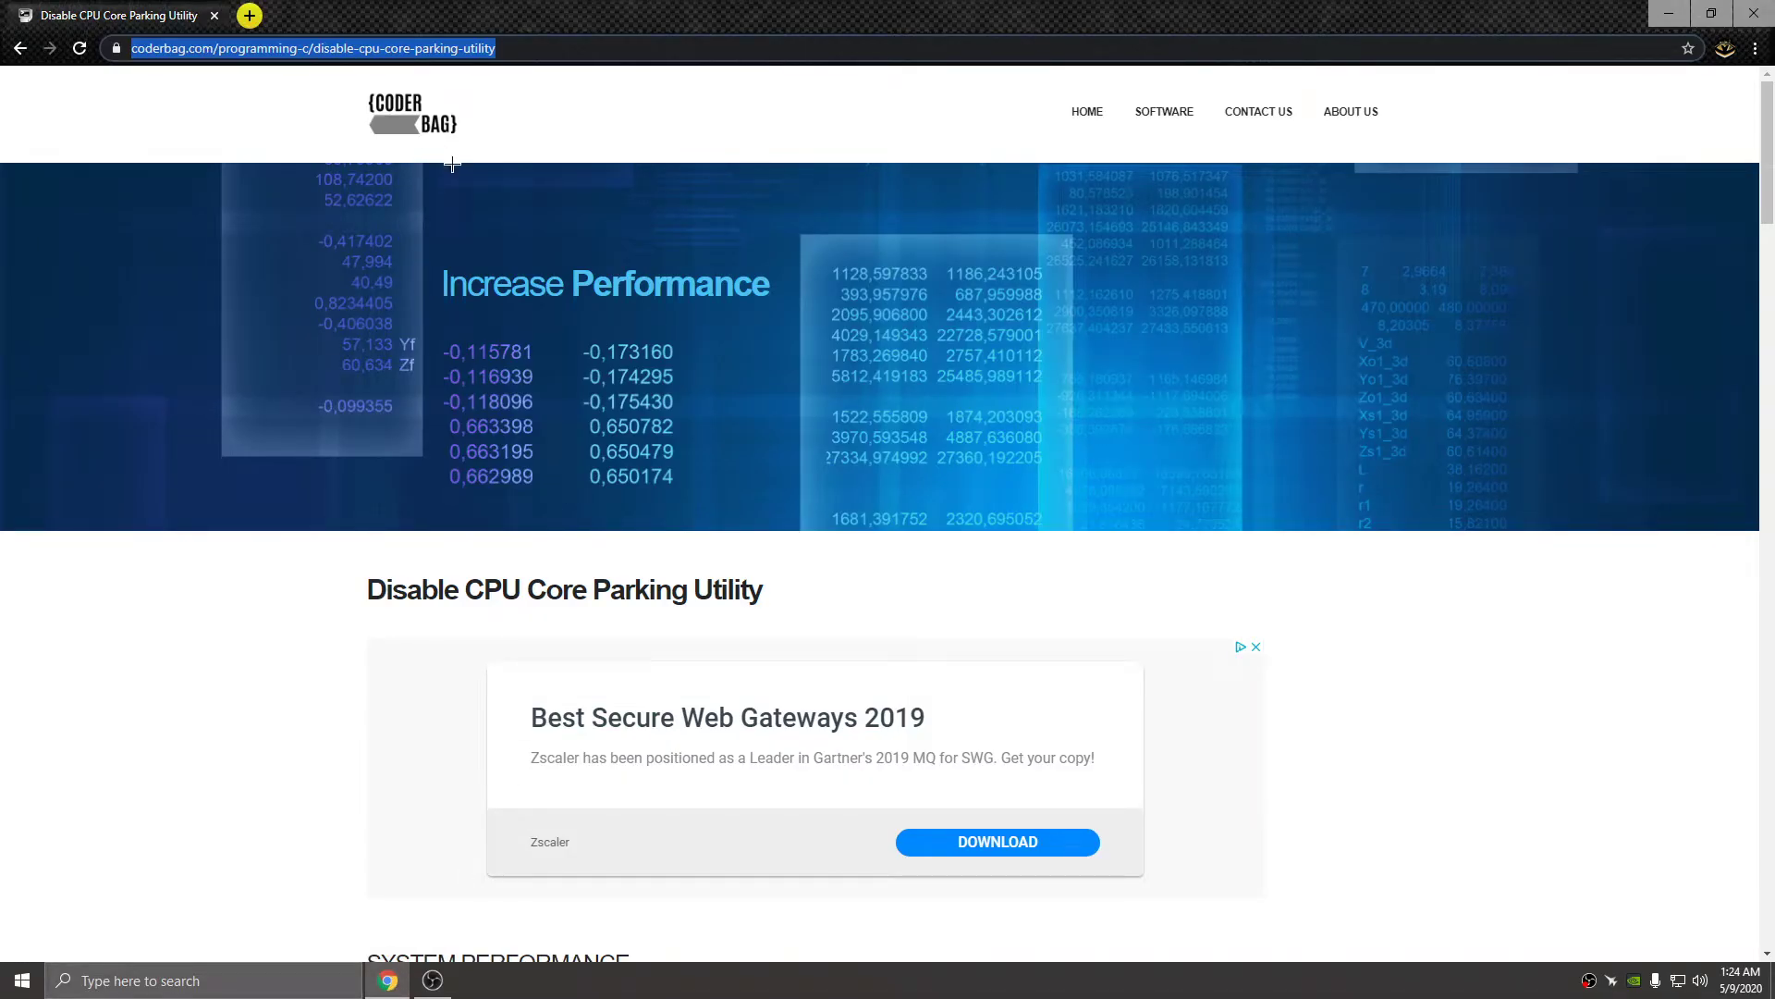
scroll(658, 365, "down", 20)
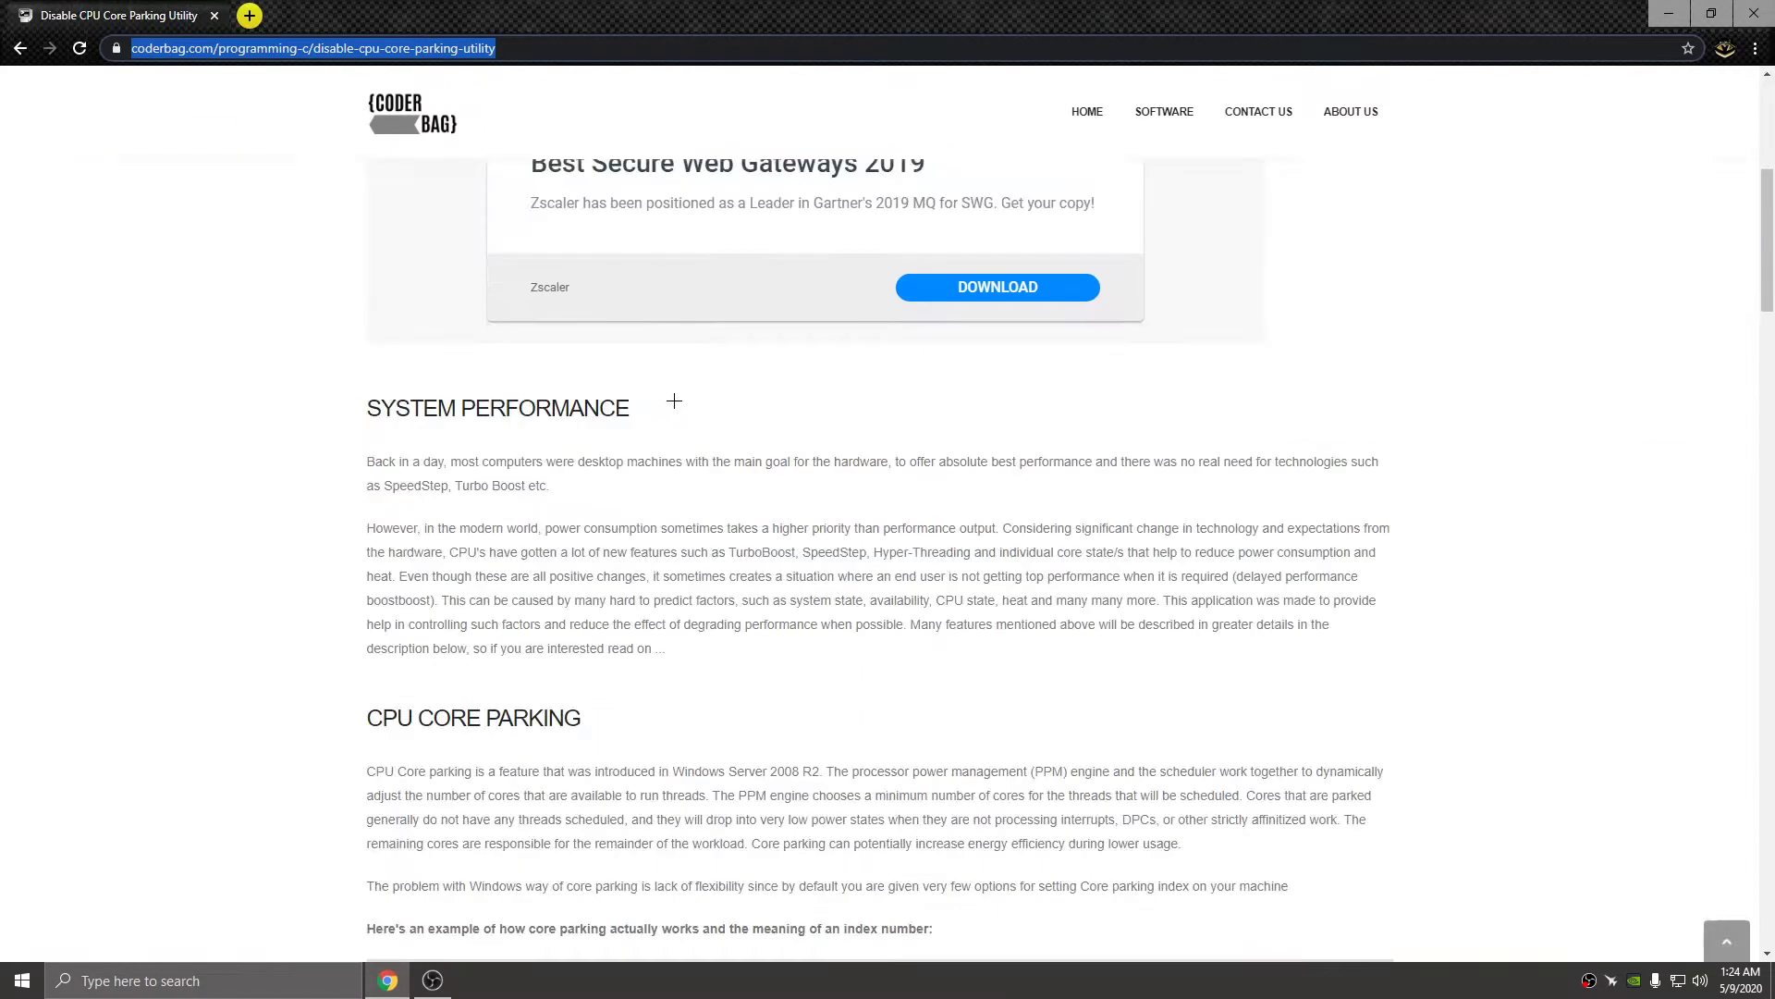
scroll(847, 479, "down", 4)
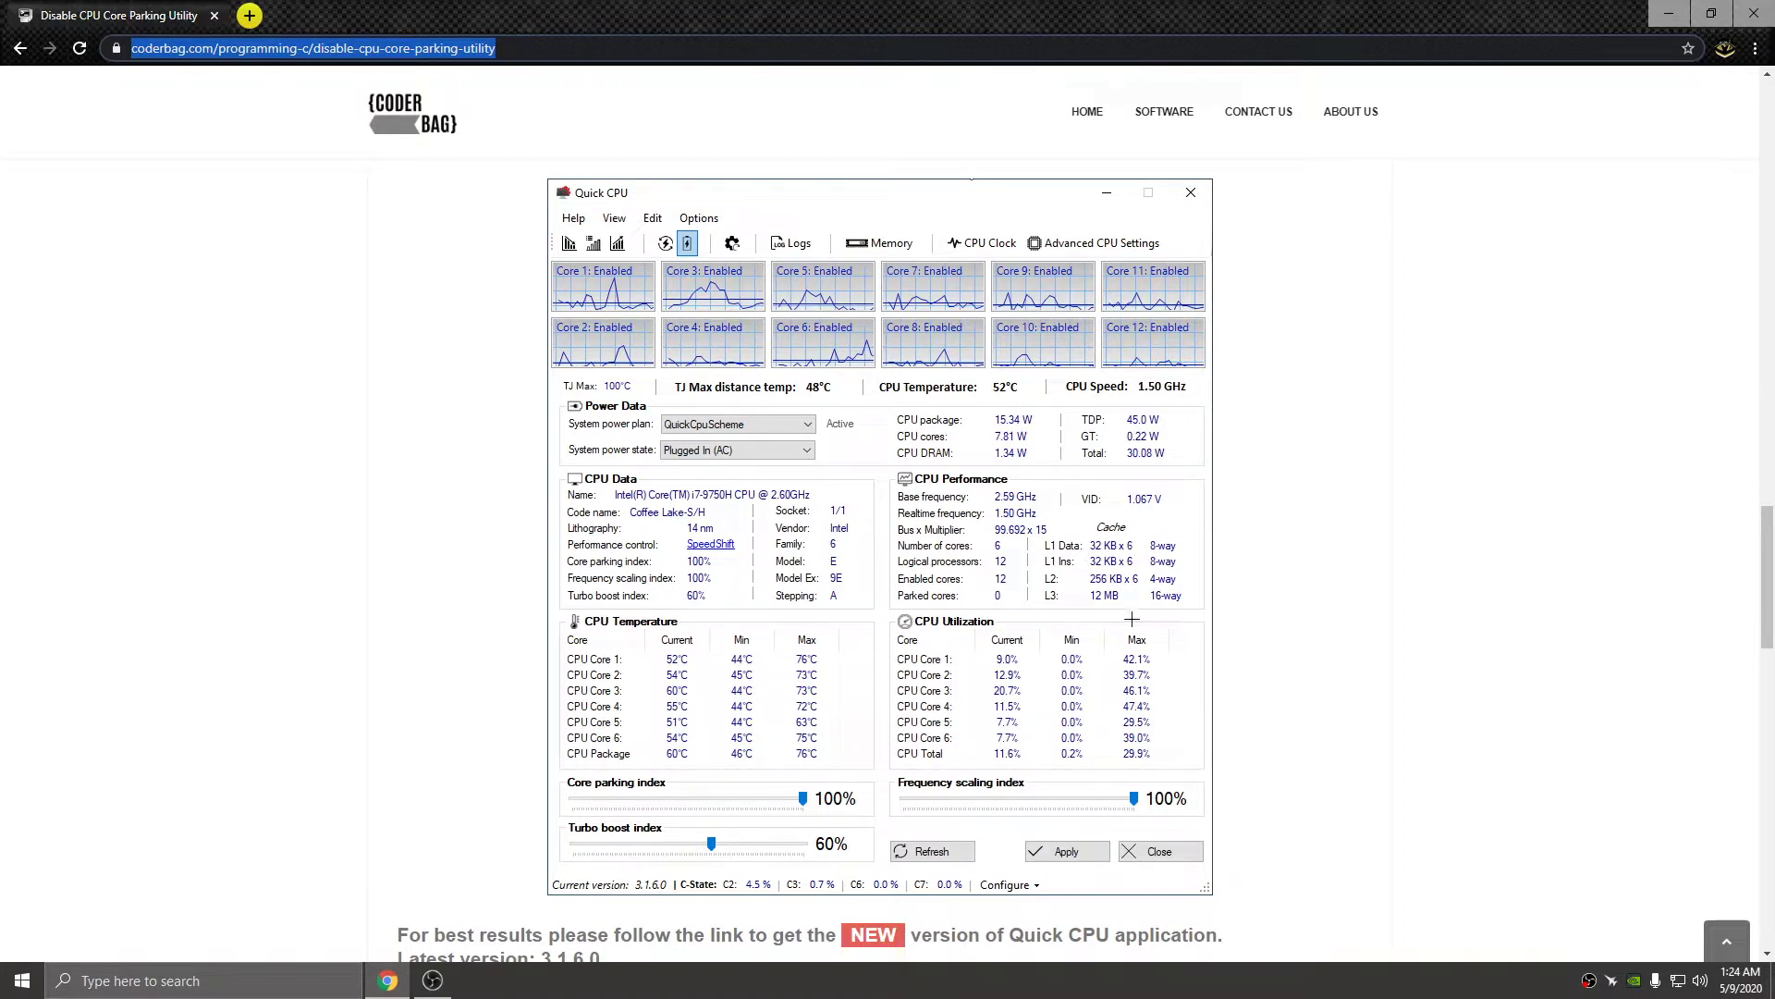
scroll(1063, 633, "down", 5)
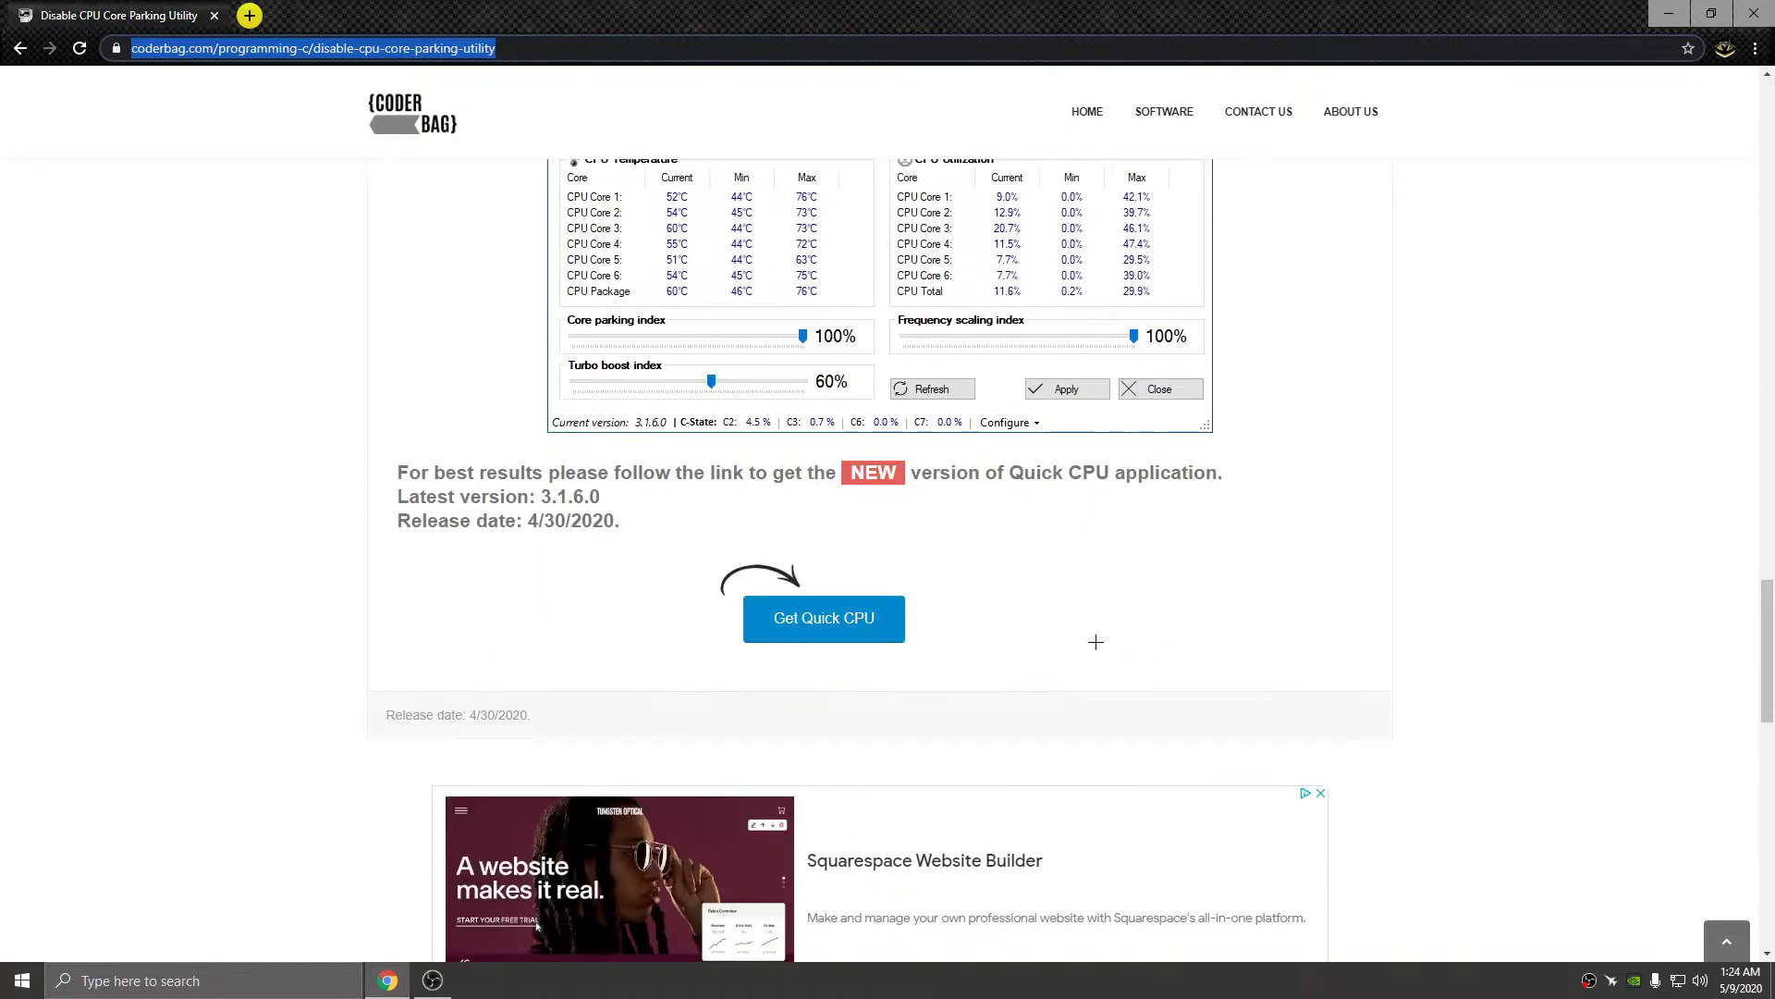
scroll(1096, 642, "up", 6)
scroll(1054, 655, "down", 1)
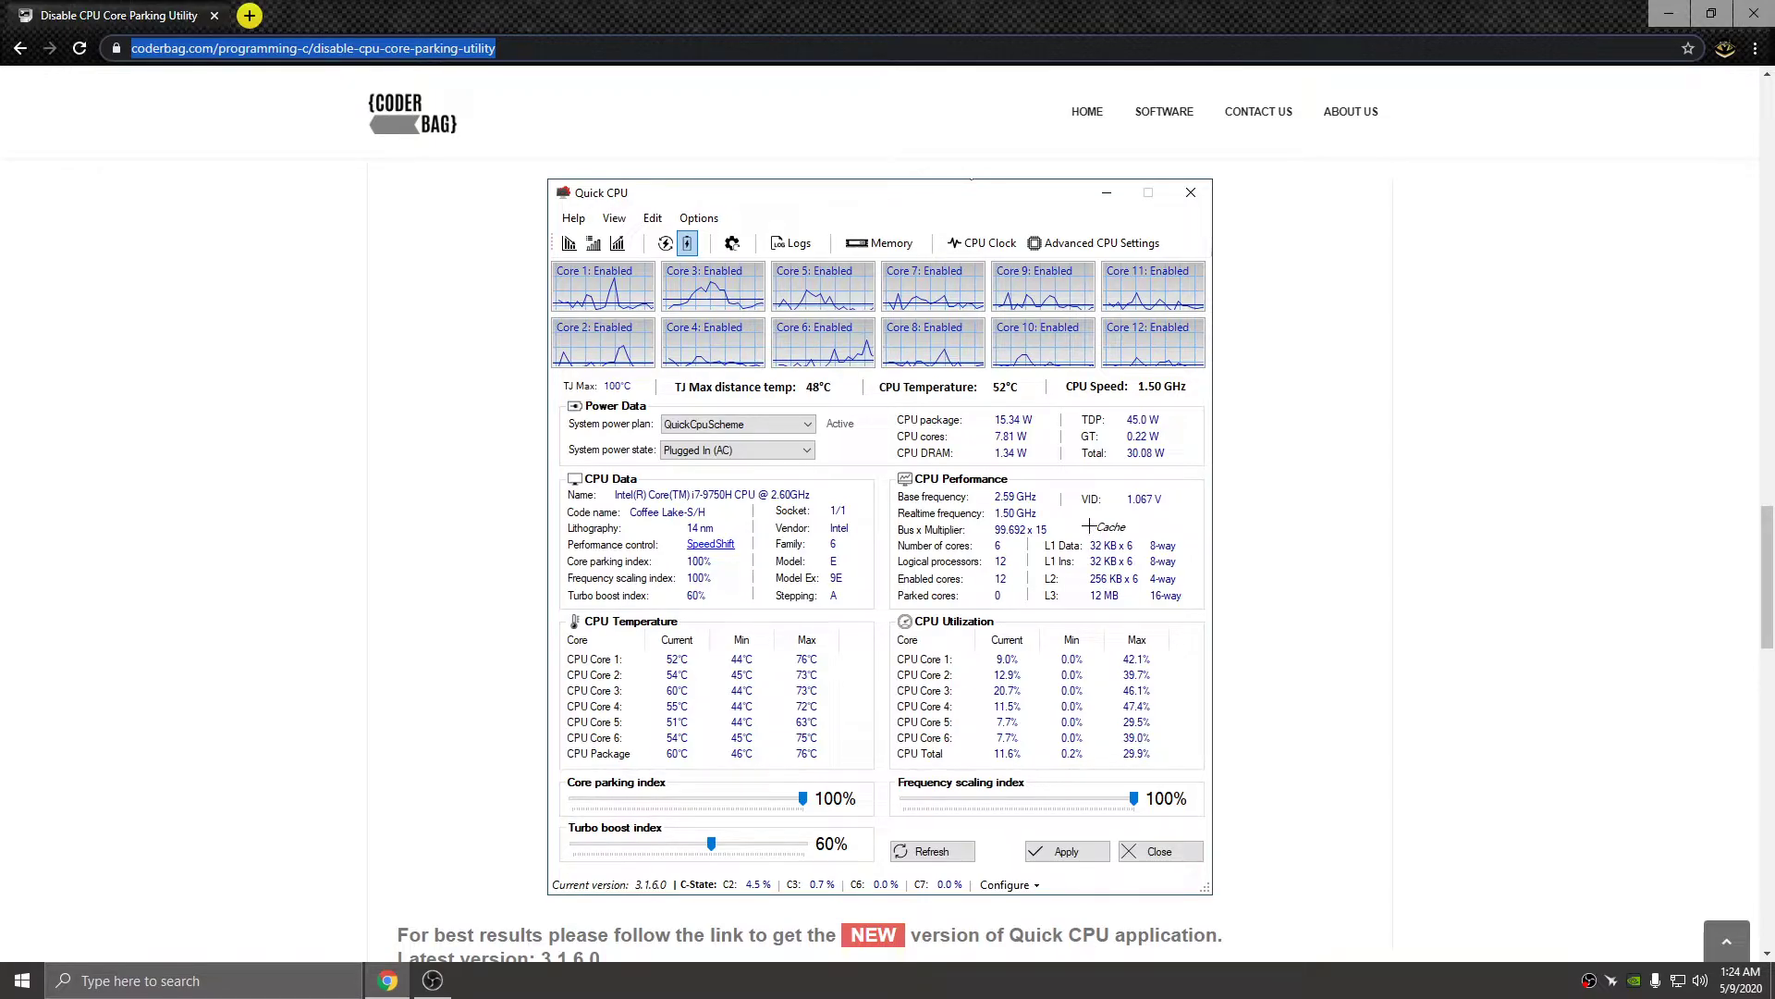
scroll(1089, 525, "down", 2)
scroll(1088, 525, "up", 1)
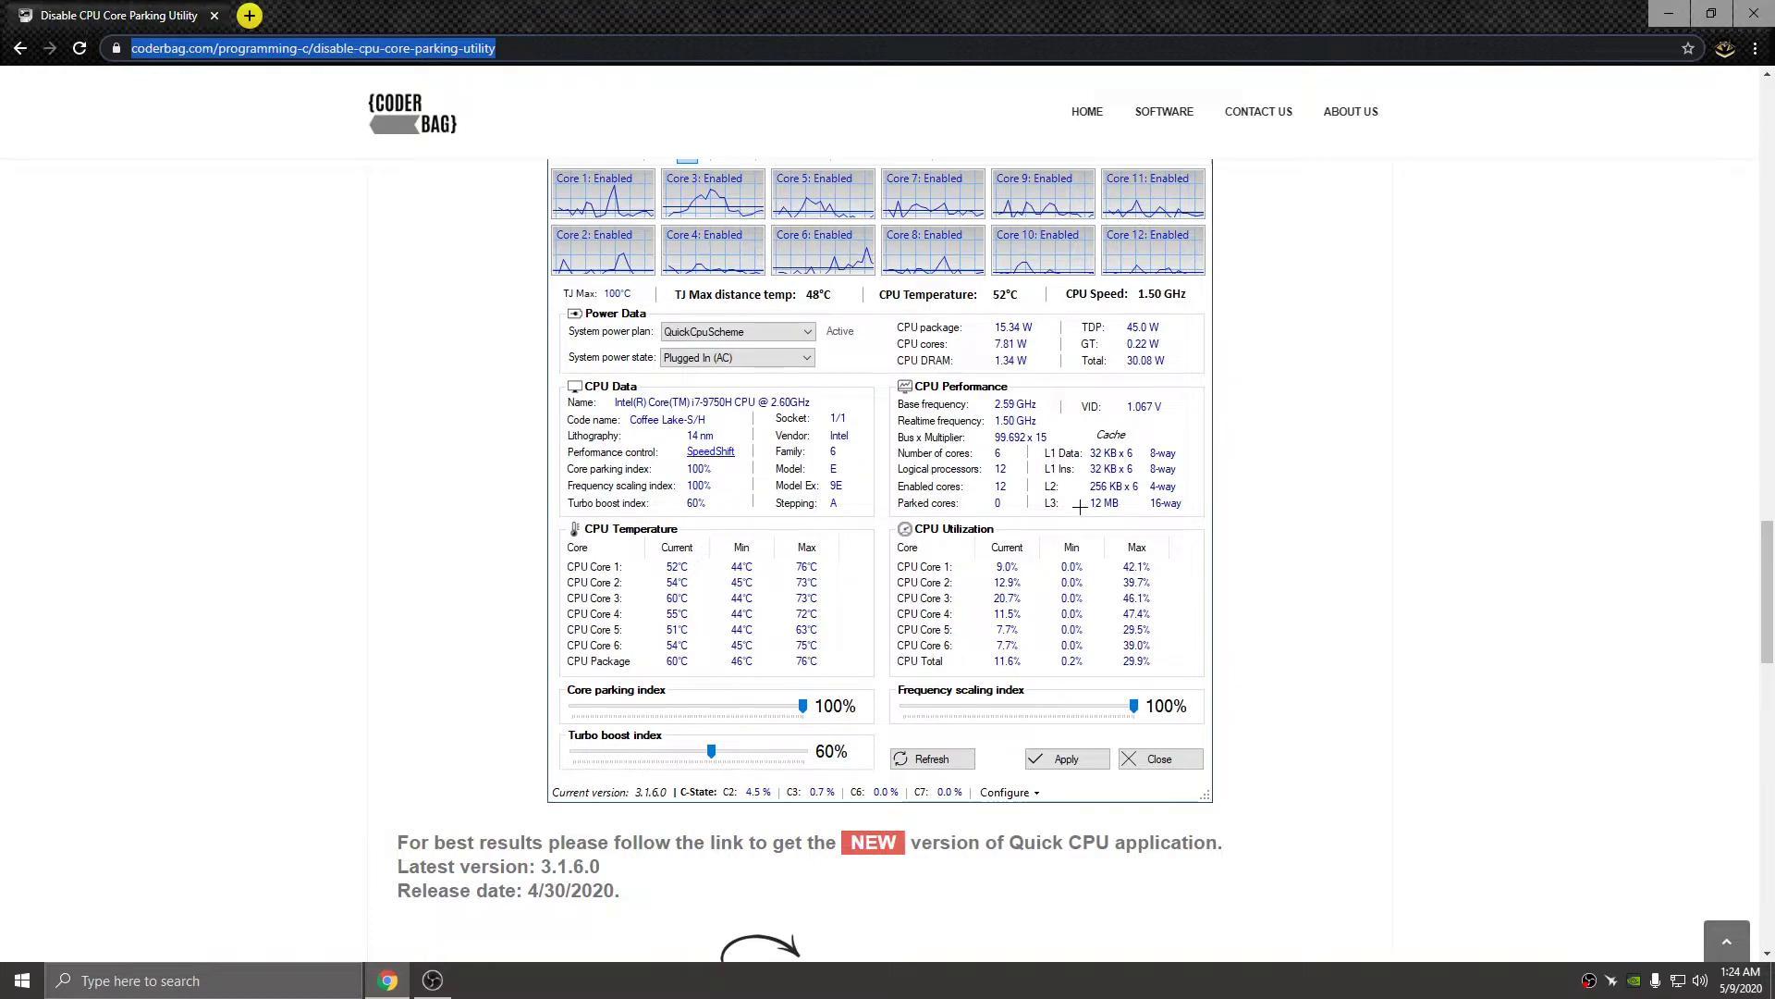
Download version 1.0.0.0 from the Release history as Unpark-CPU-App-1000.zip
scroll(1005, 574, "down", 5)
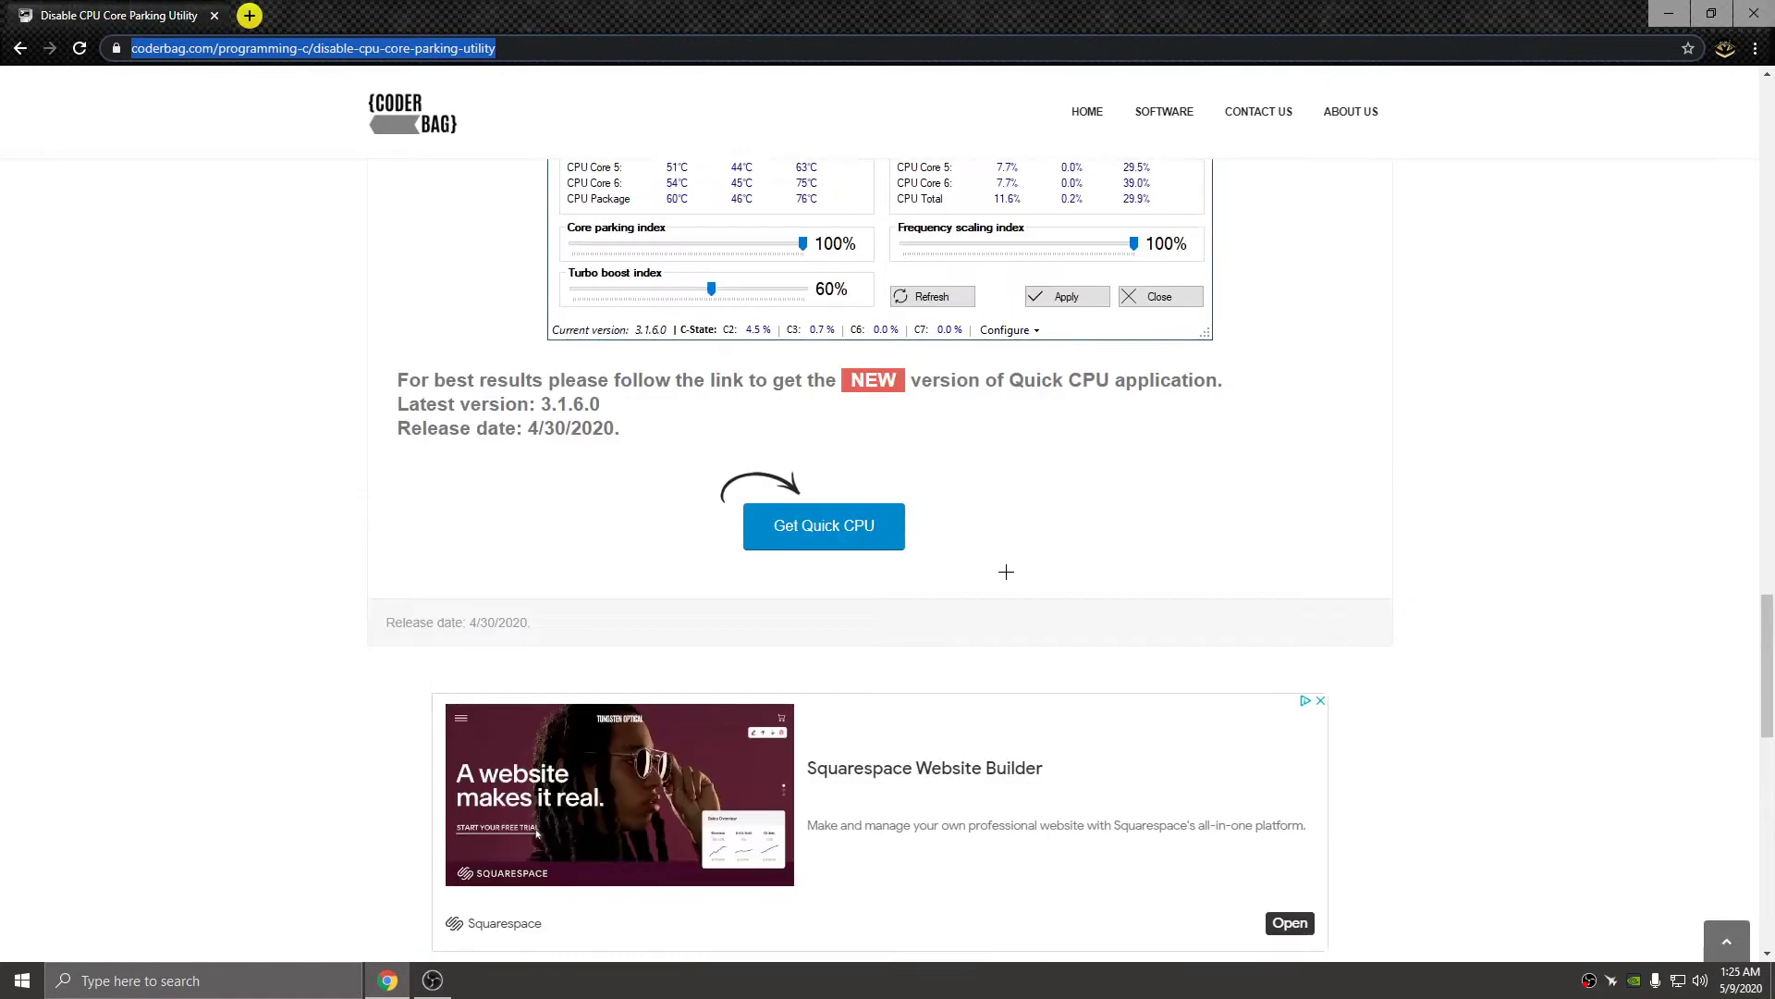
scroll(1006, 571, "down", 7)
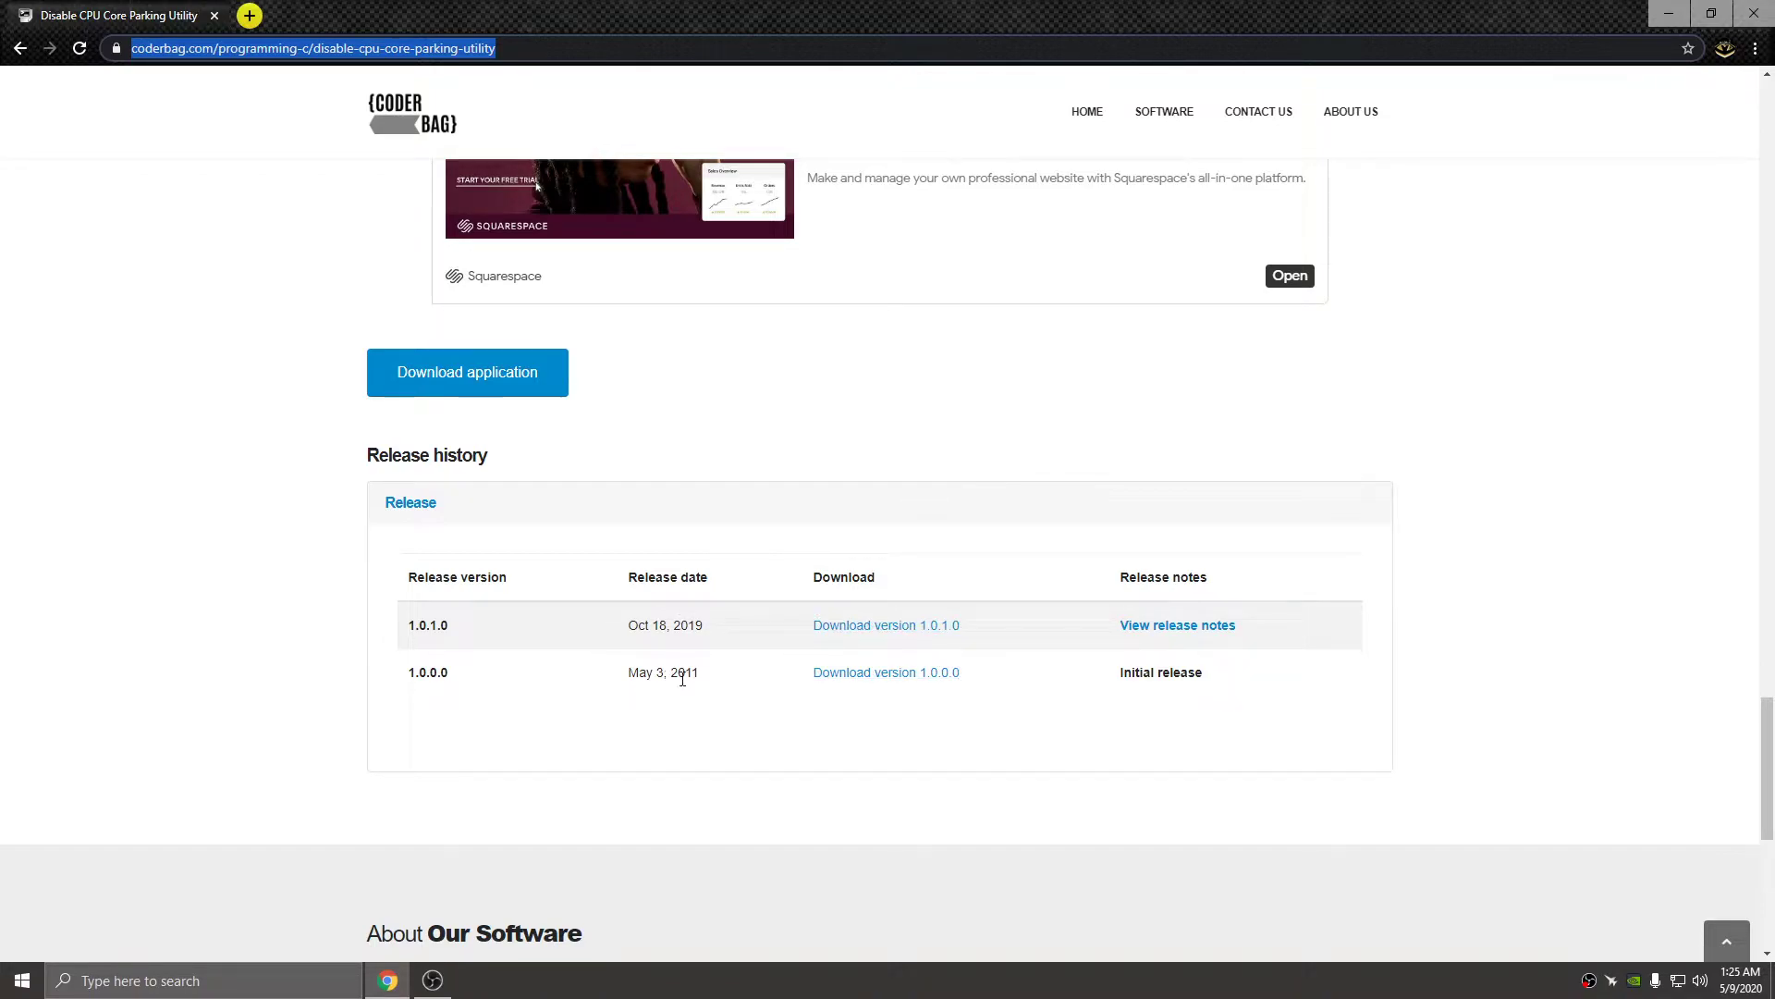
left_click(881, 674)
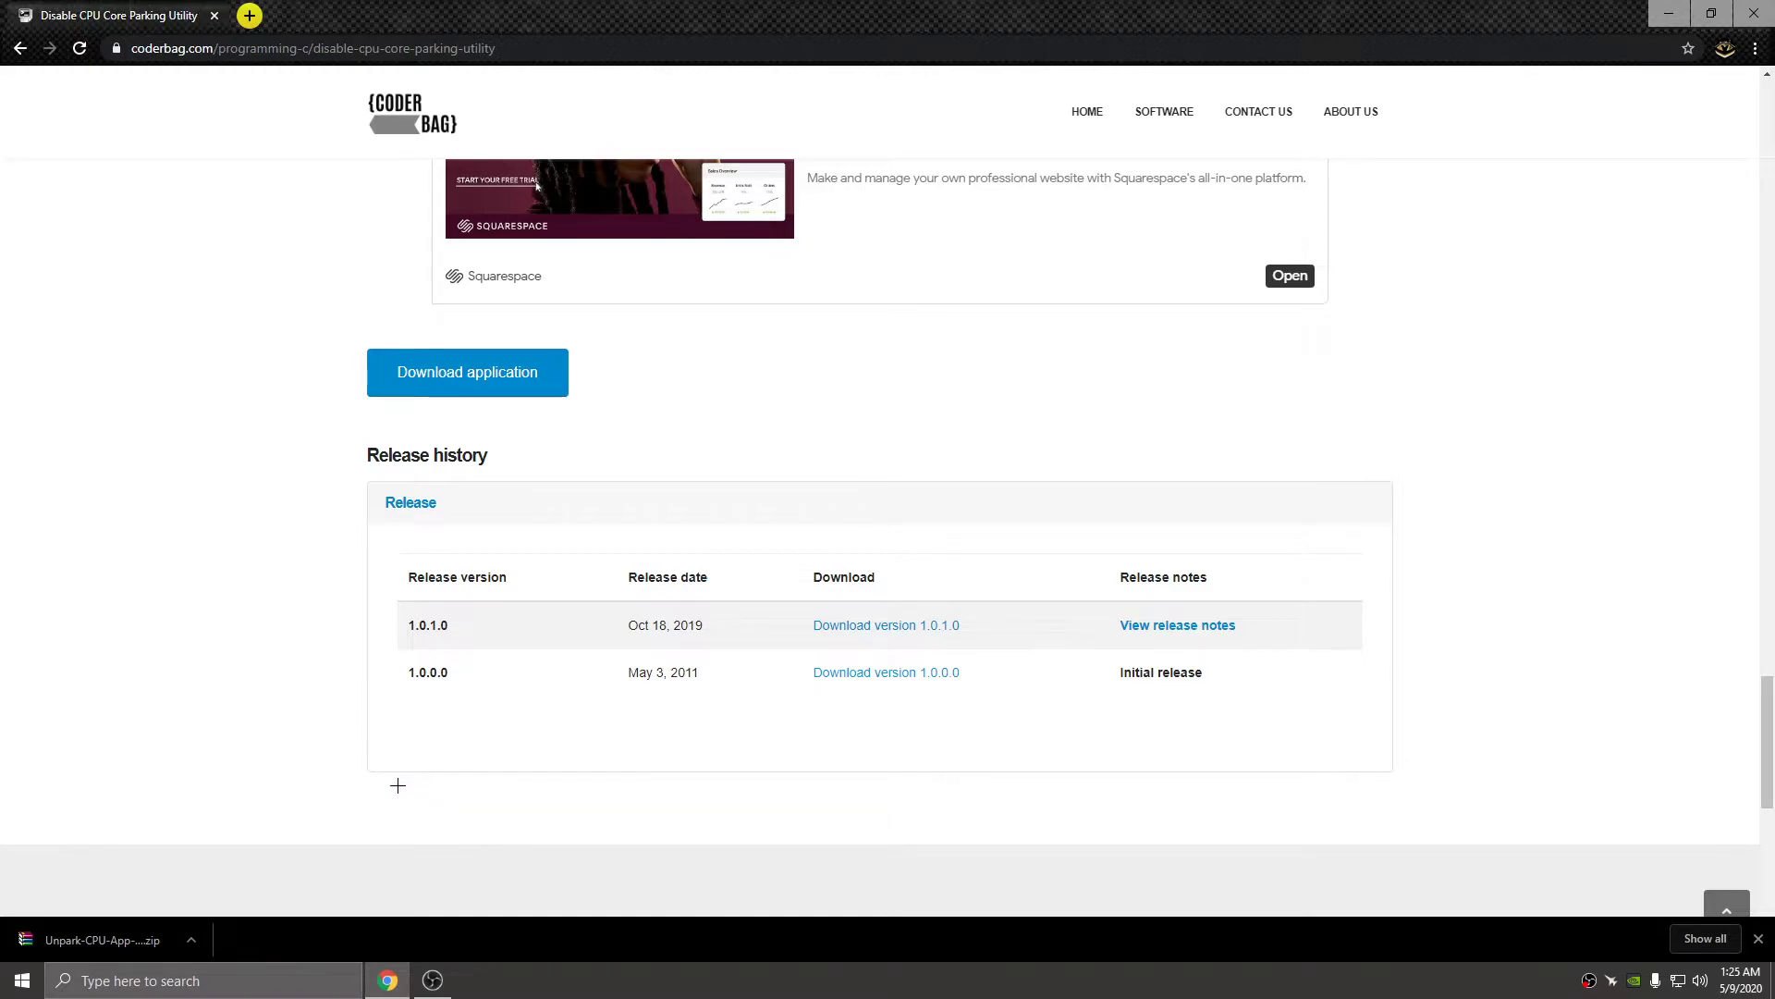
Move the downloaded Unpark-CPU-App-1000.zip from the Downloads folder onto the desktop
right_click(134, 936)
left_click(205, 893)
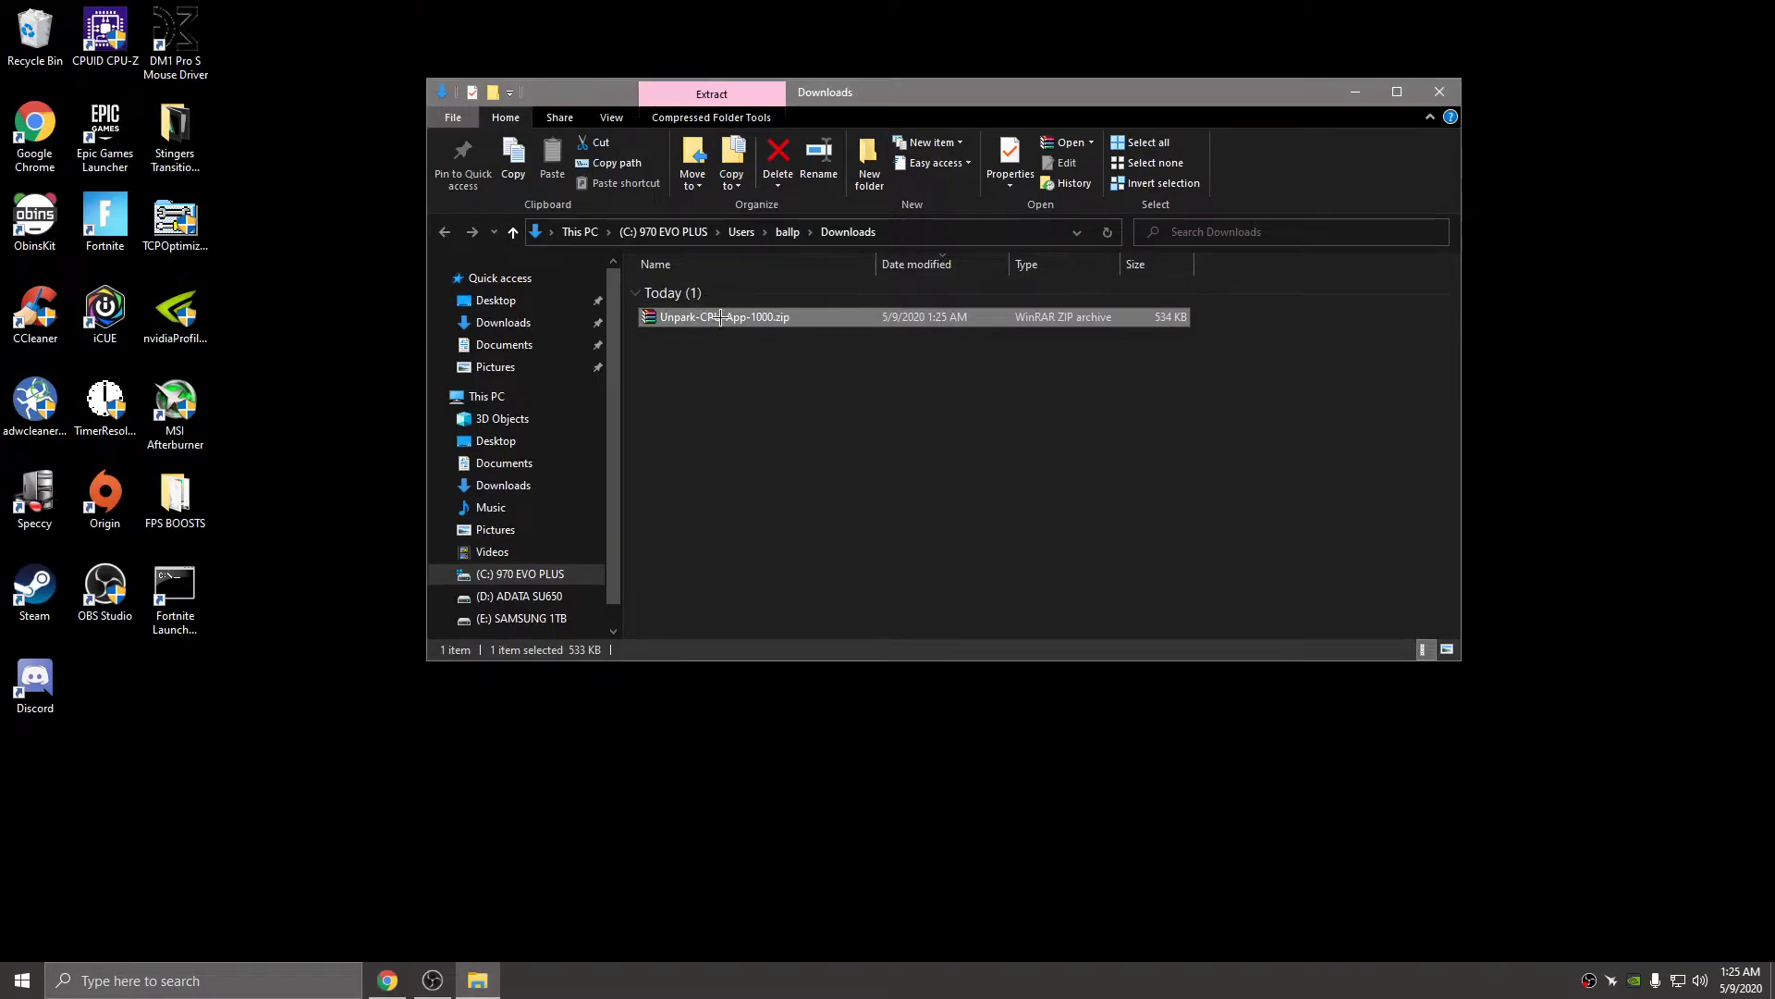
left_click_drag(729, 317, 127, 717)
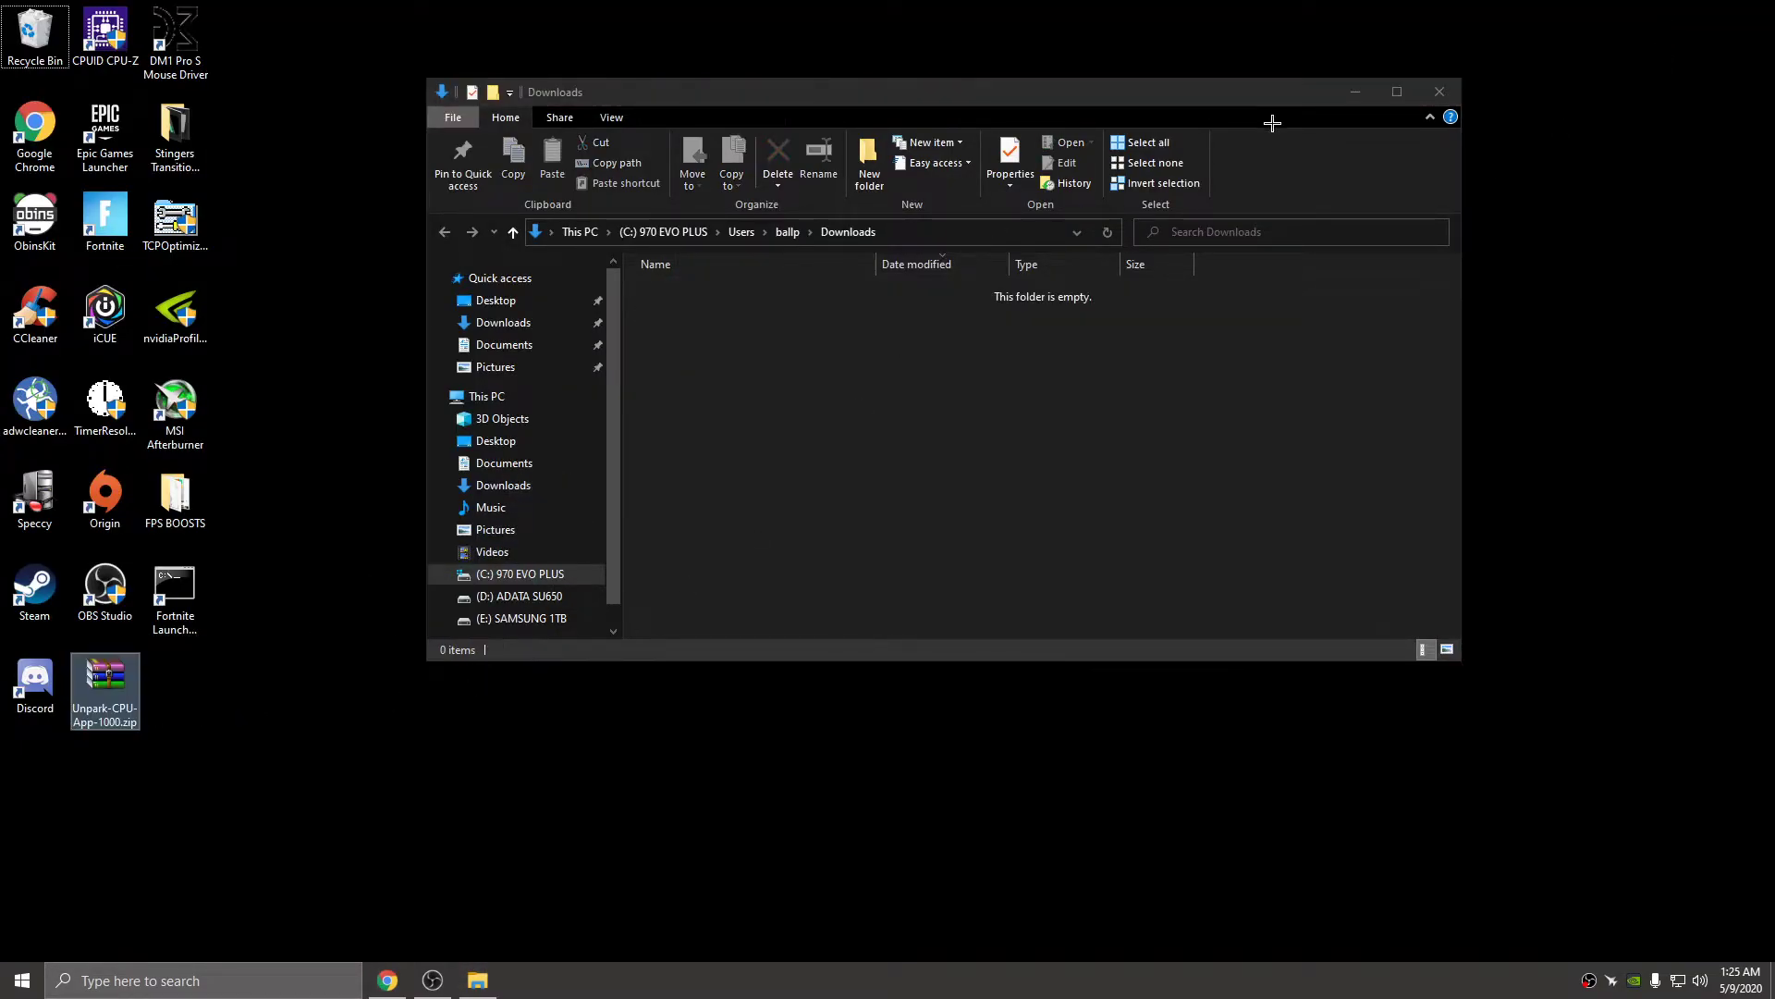
left_click(1440, 91)
Extract the zip on the desktop, delete the zip, and centre the Unpark-CPU-App folder
right_click(102, 677)
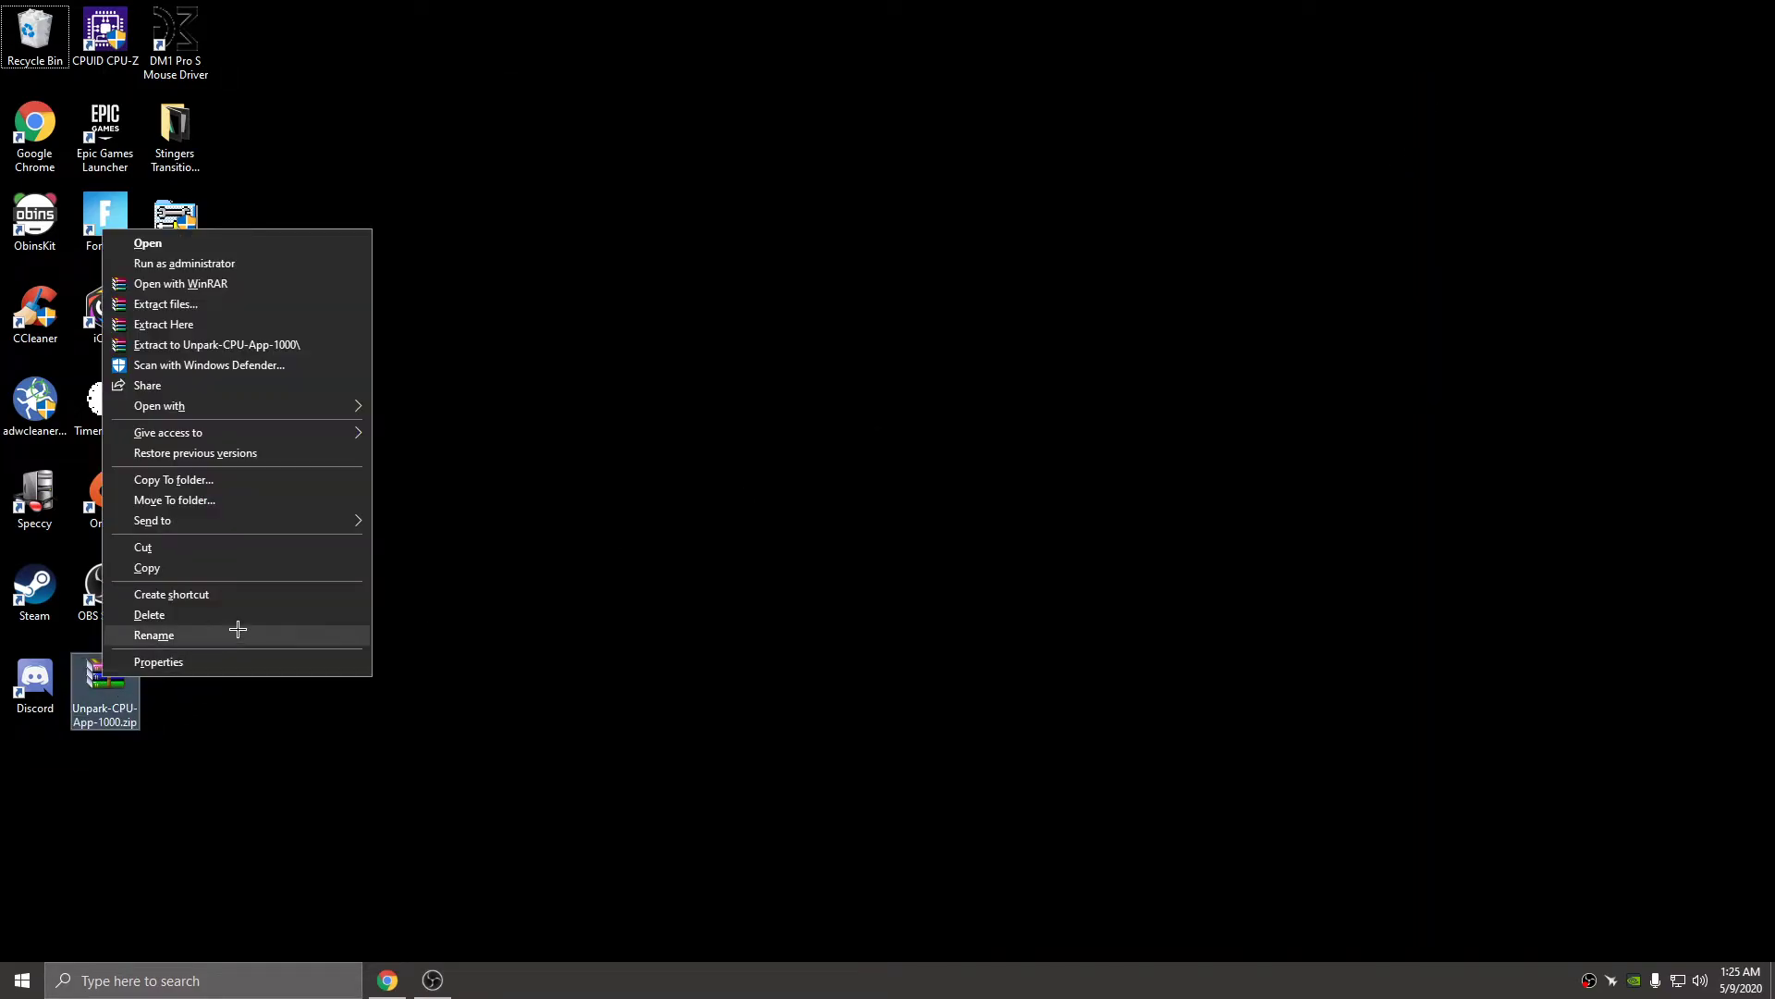
left_click(230, 317)
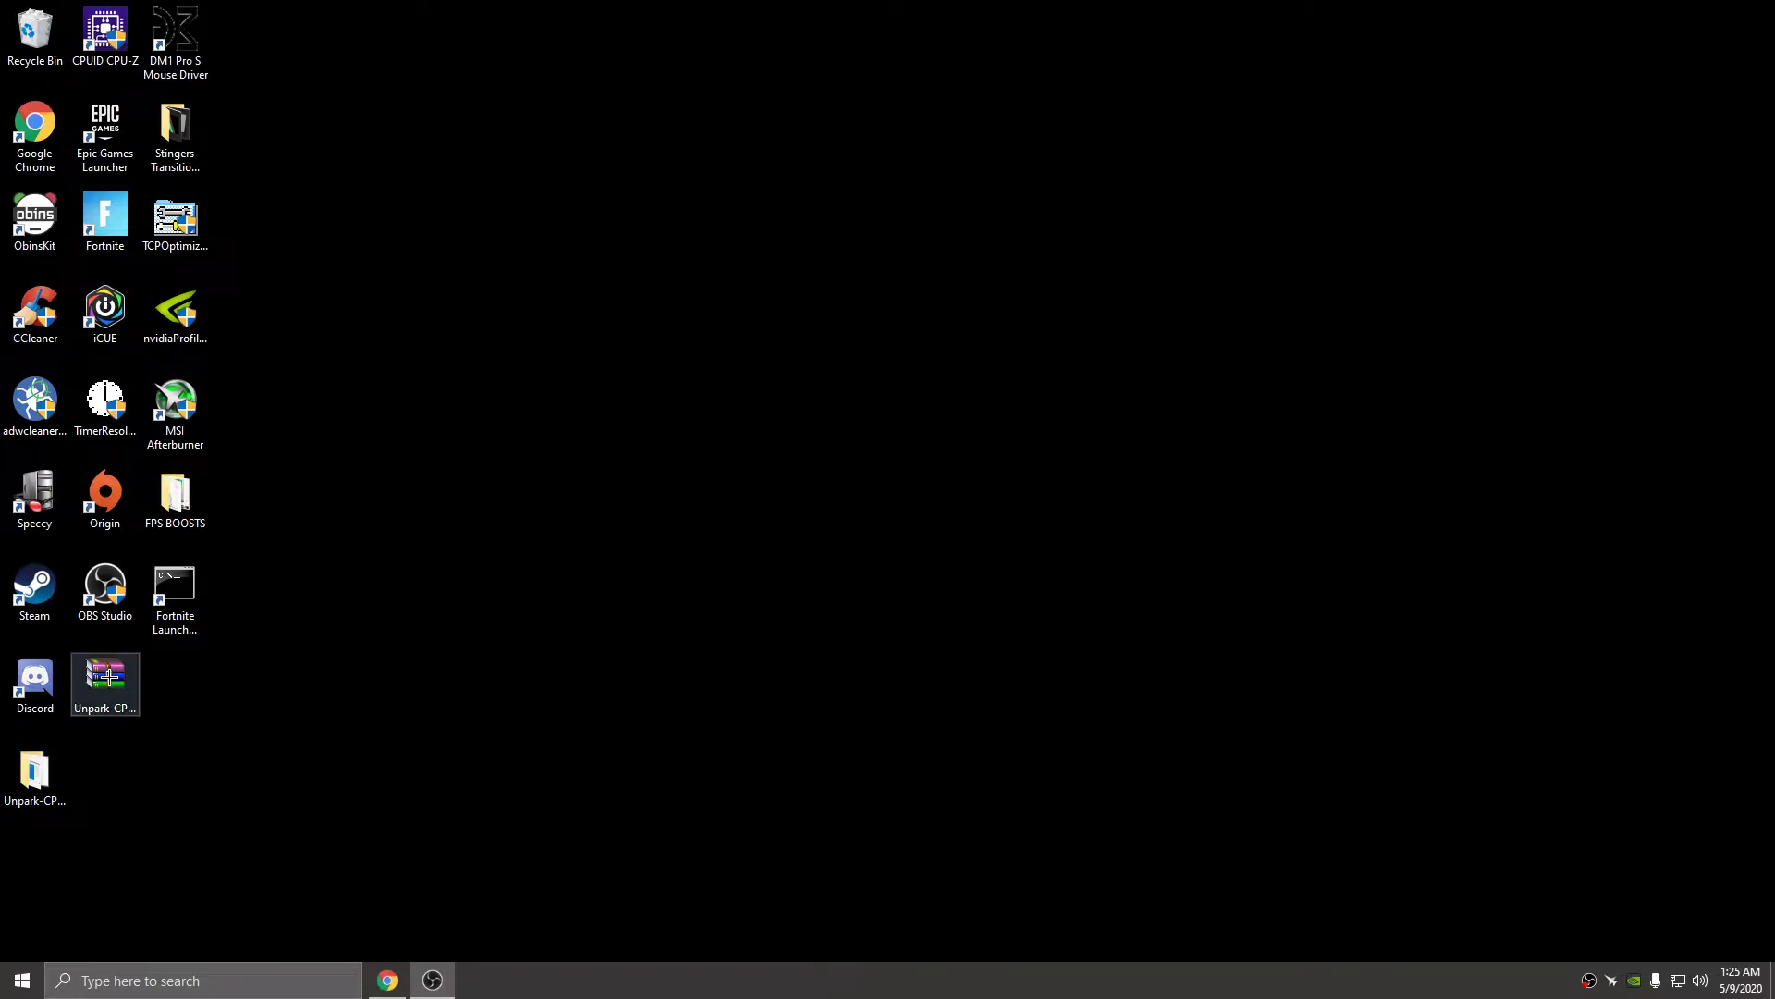
right_click(108, 678)
left_click(162, 617)
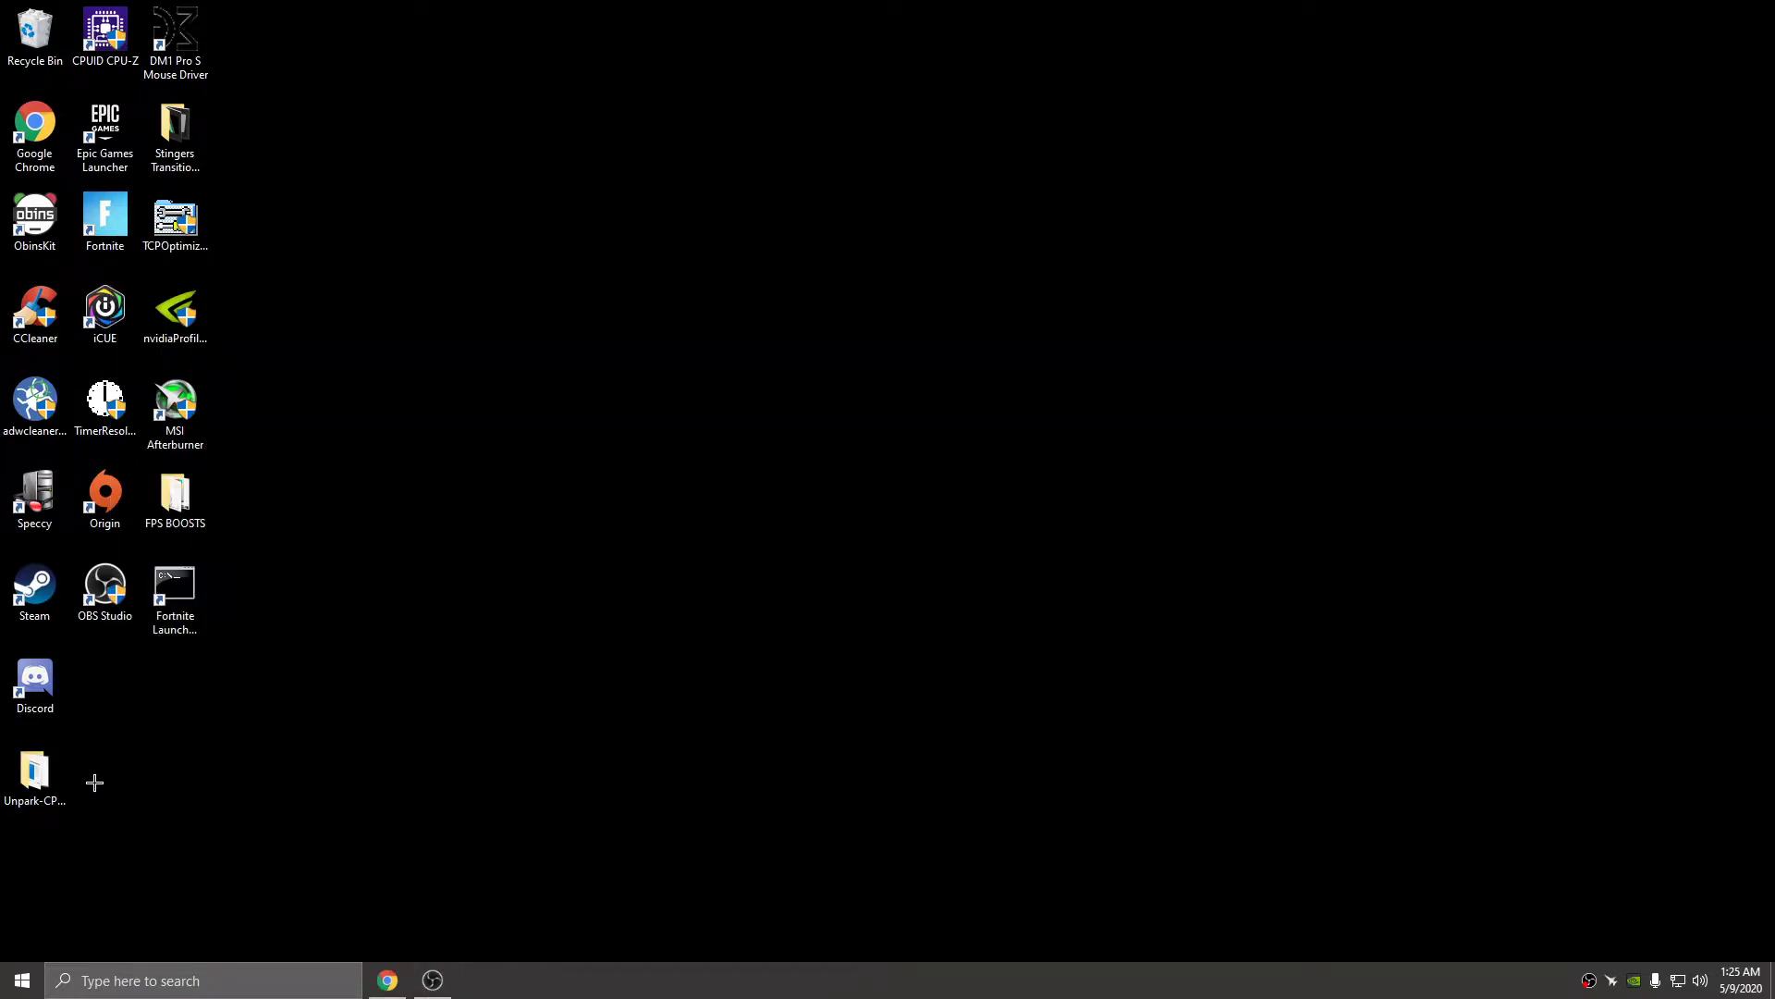
left_click_drag(37, 776, 952, 409)
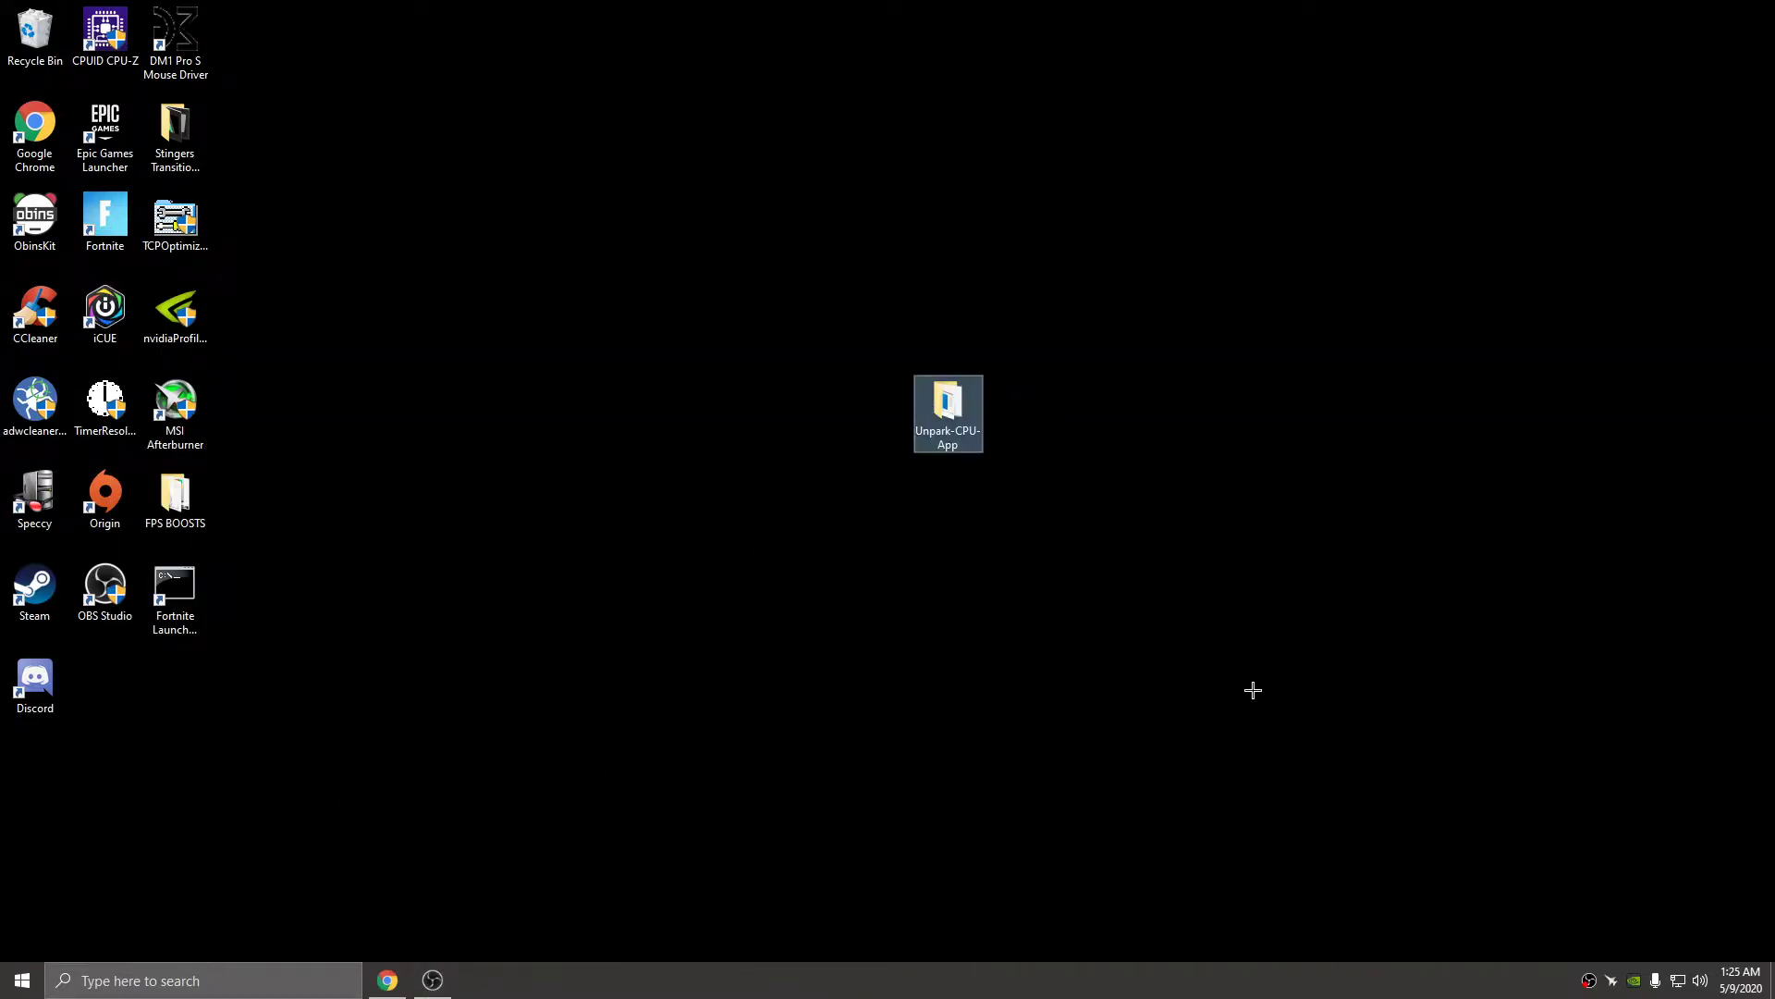
Open the Unpark-CPU-App folder and run UnparkCPU.exe as administrator
double_click(956, 414)
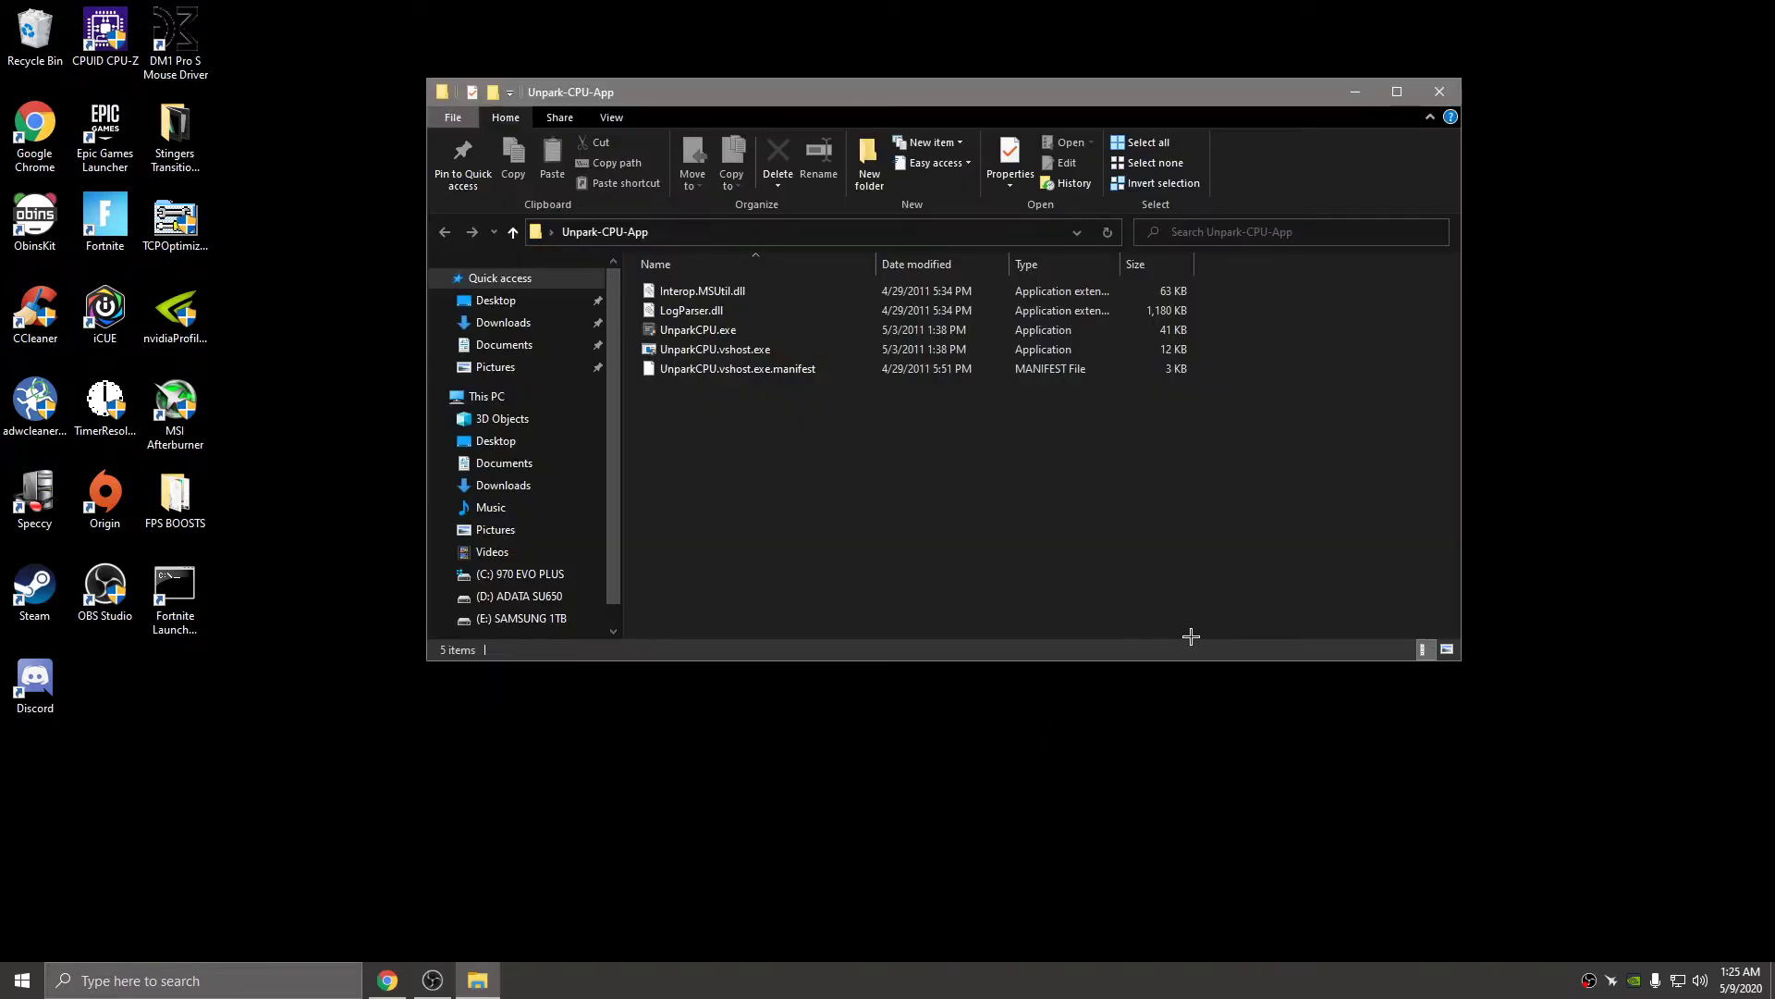
right_click(724, 335)
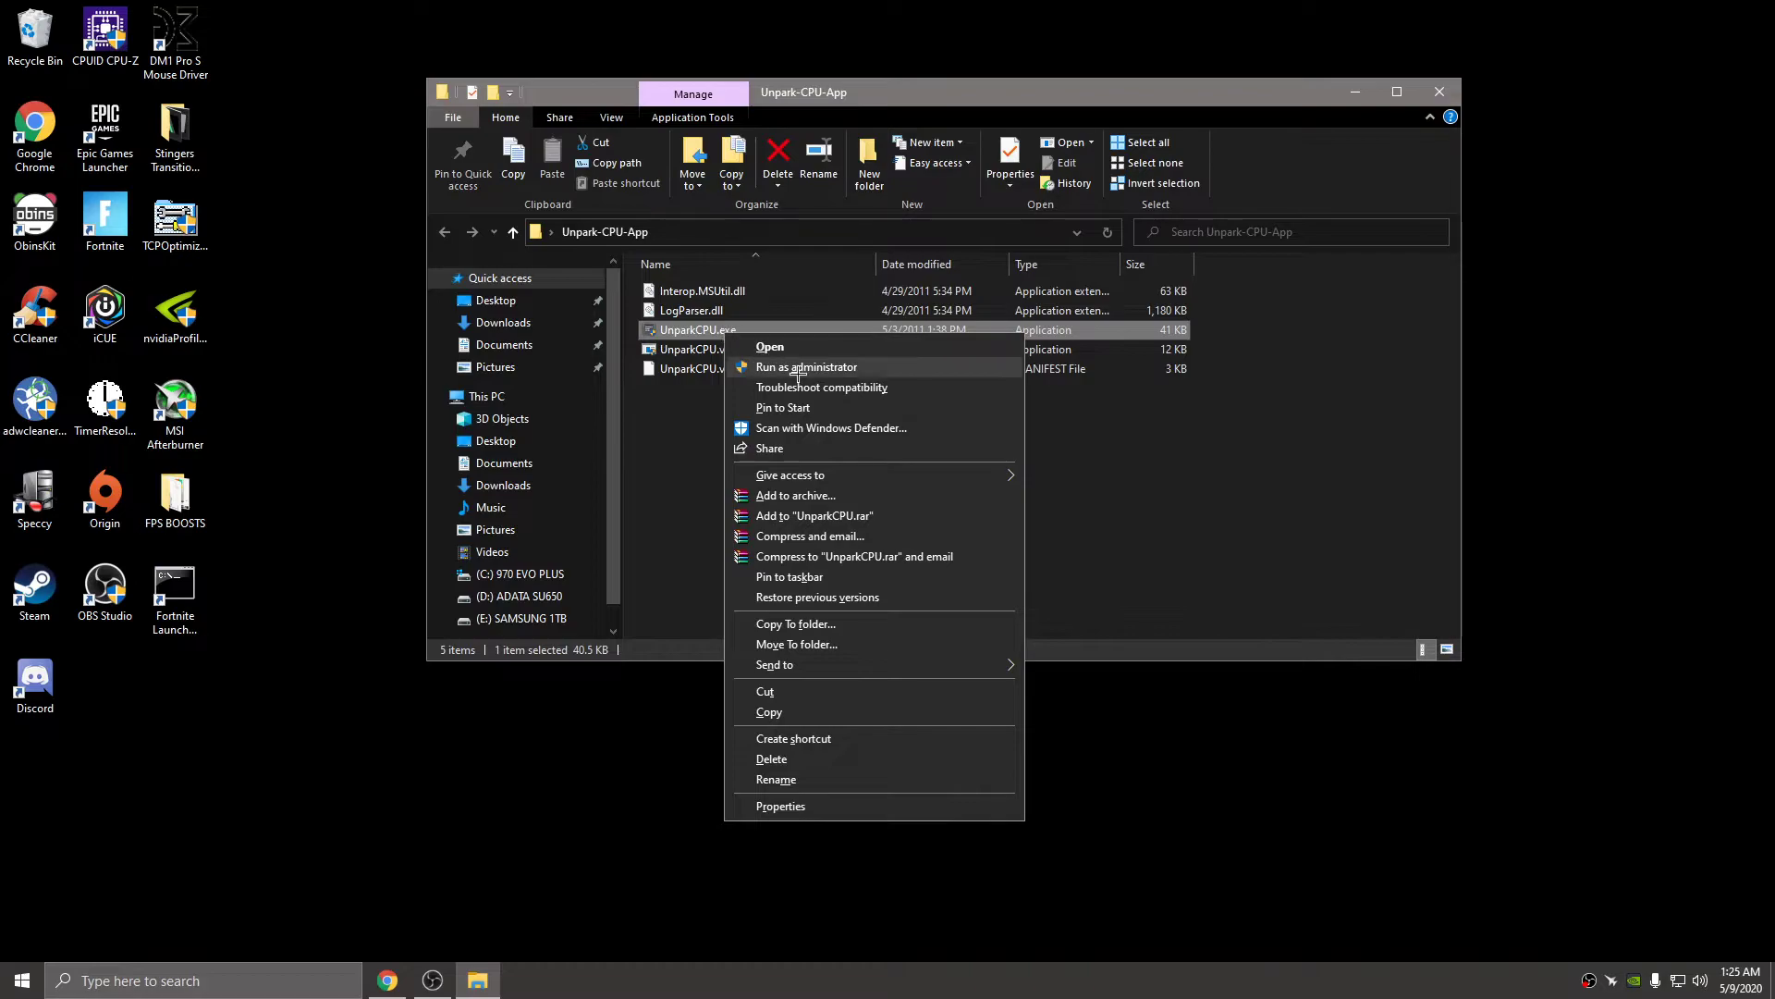
left_click(662, 392)
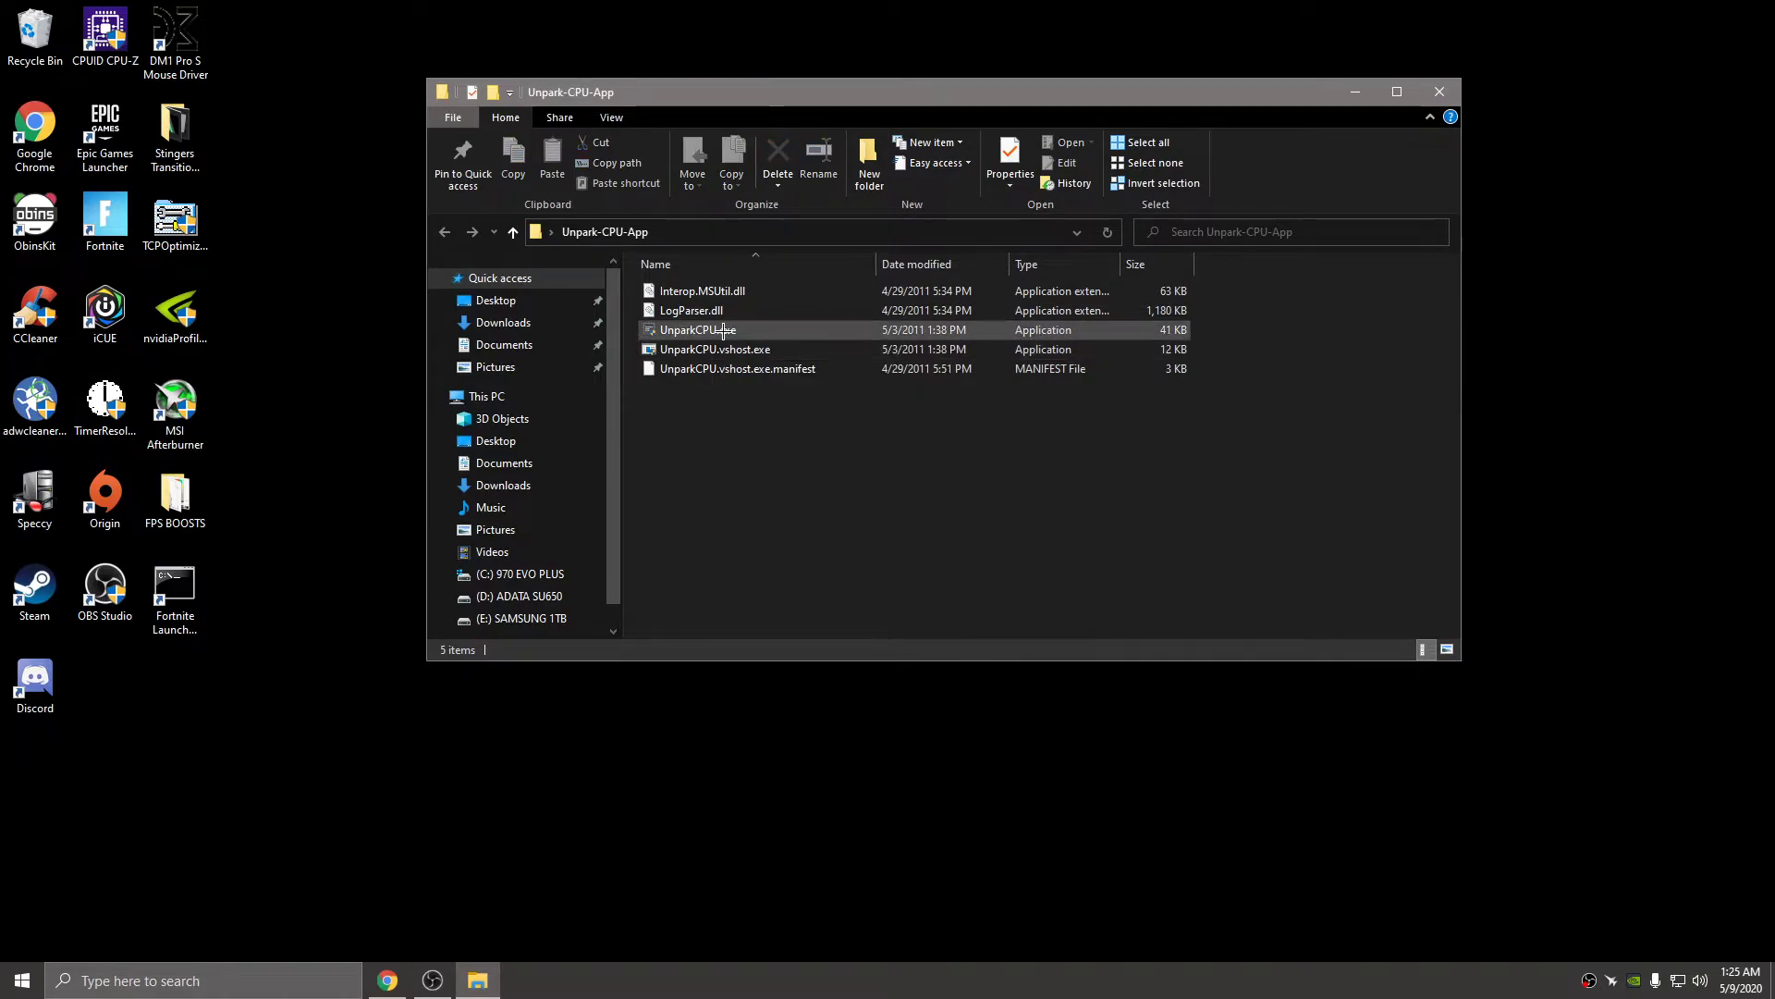
left_click(724, 331)
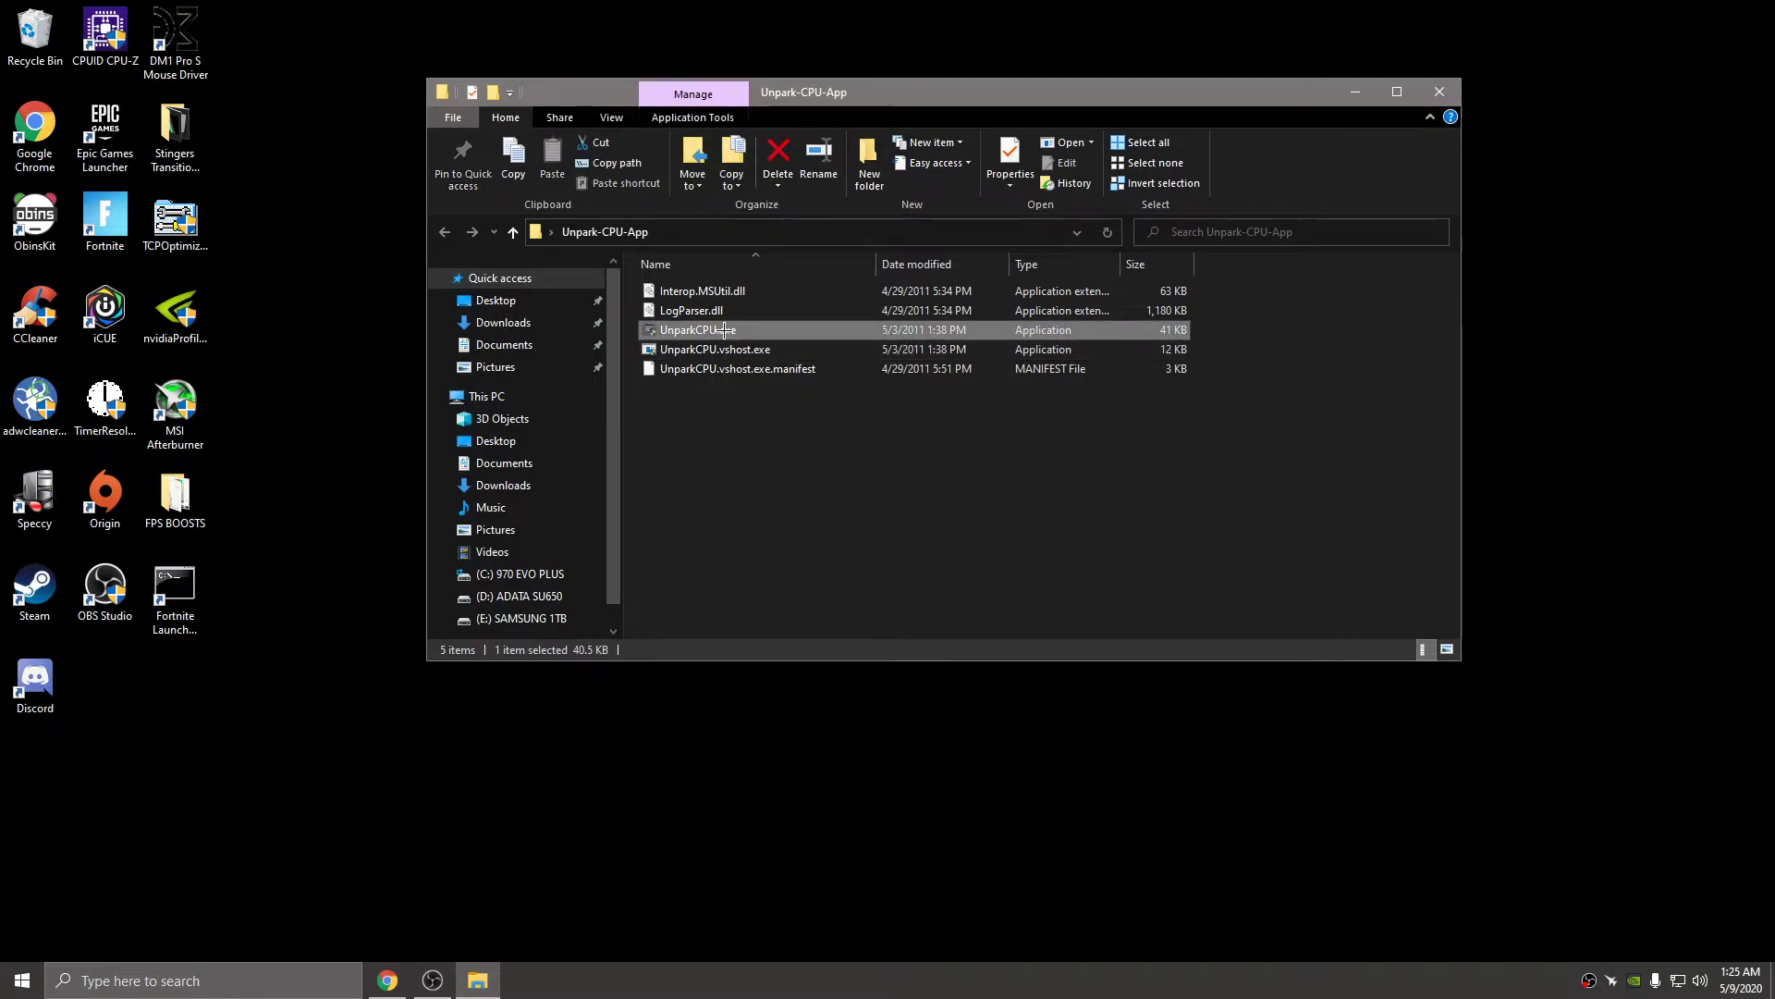
right_click(725, 333)
left_click(806, 365)
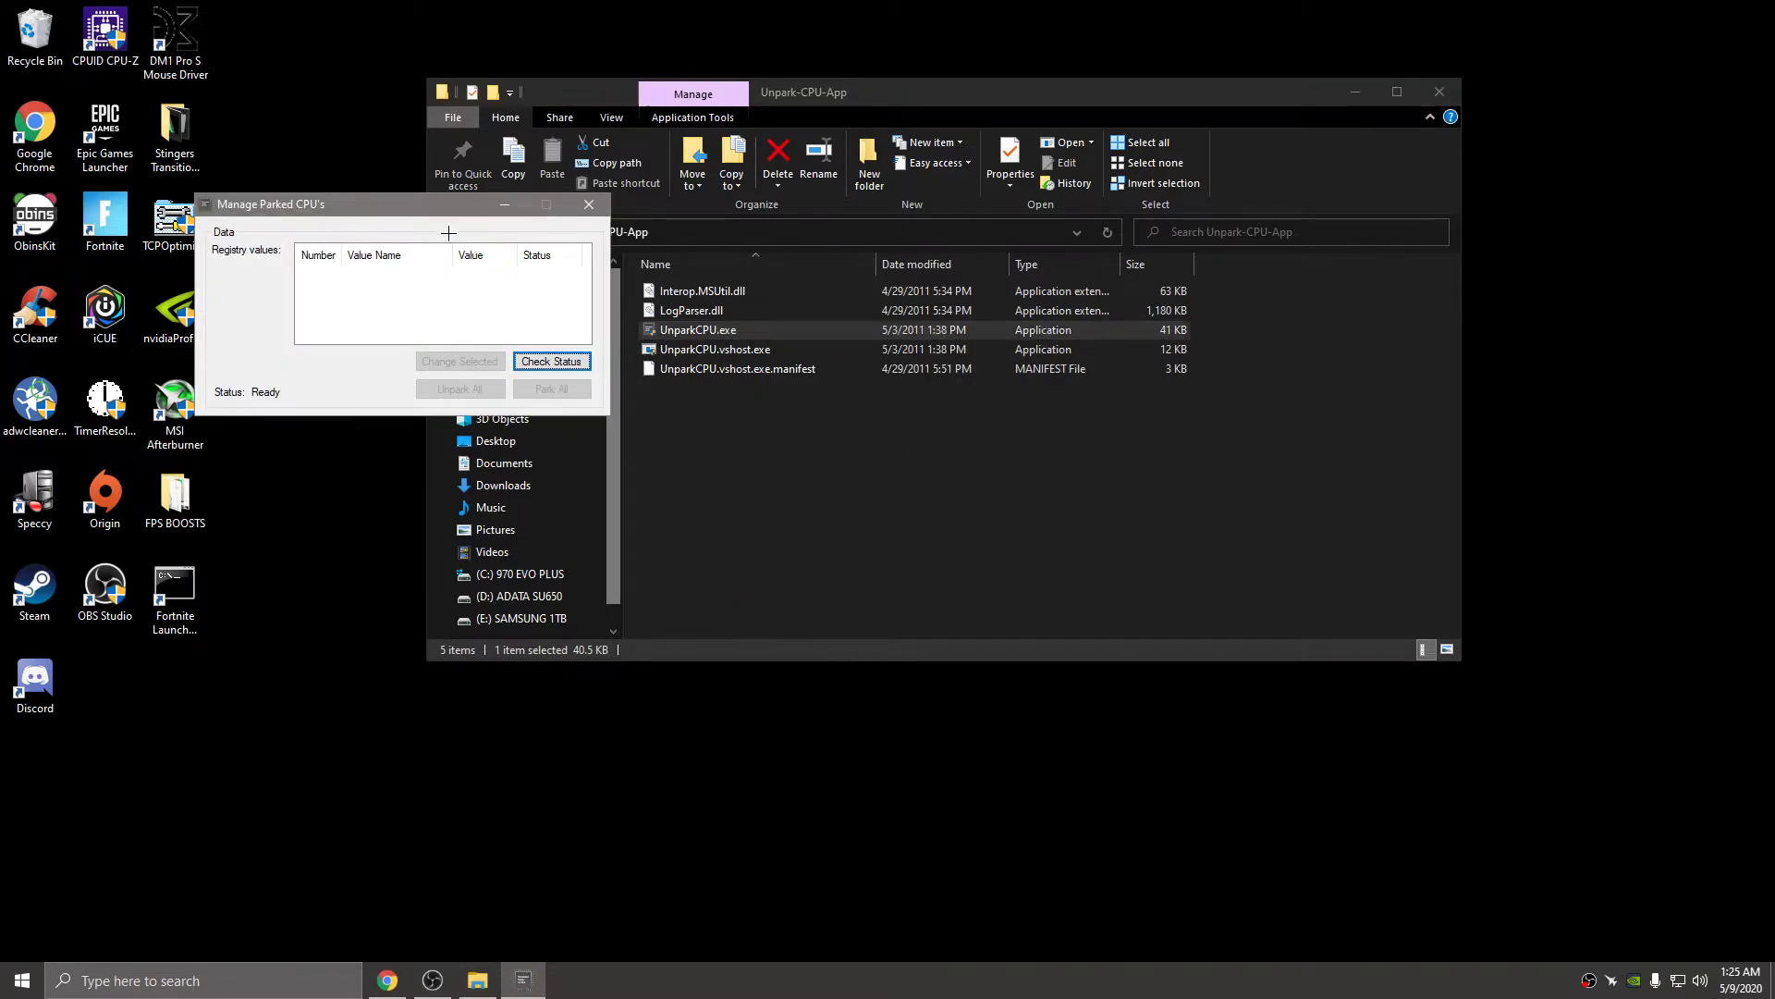
Move the folder window to the upper right and reposition the Manage Parked CPU's window
left_click_drag(994, 95, 1268, 40)
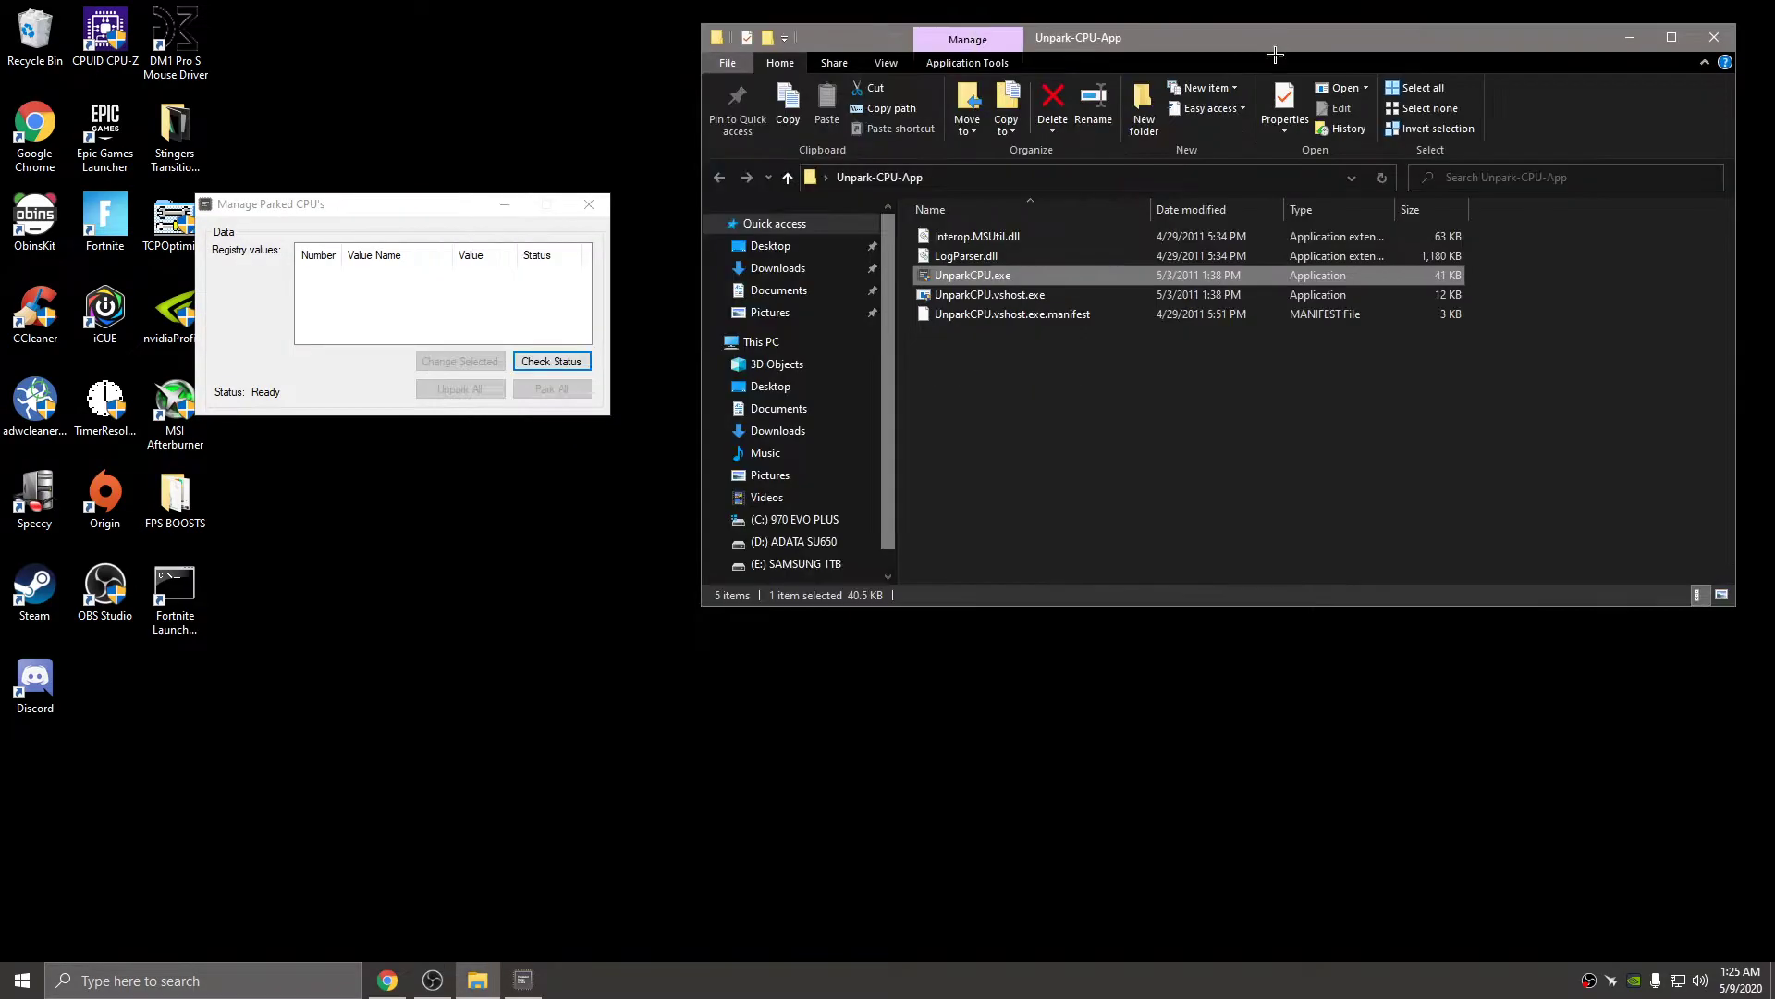
left_click_drag(426, 204, 465, 225)
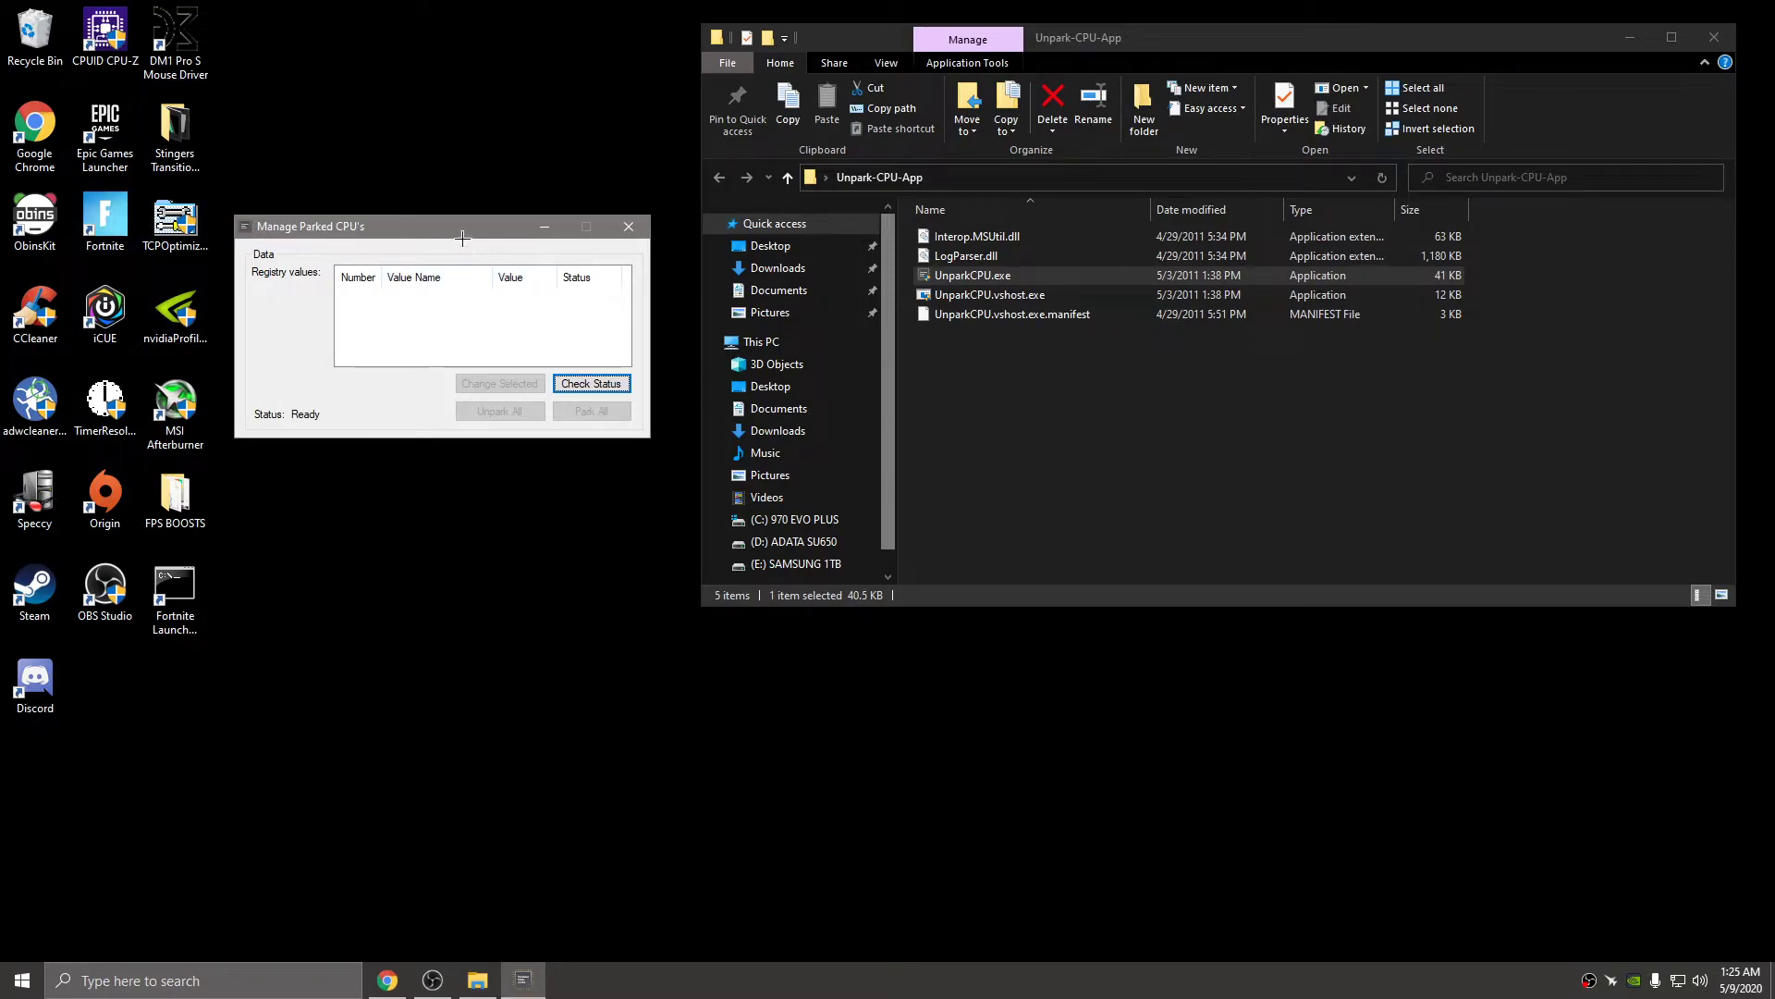
left_click_drag(447, 227, 474, 205)
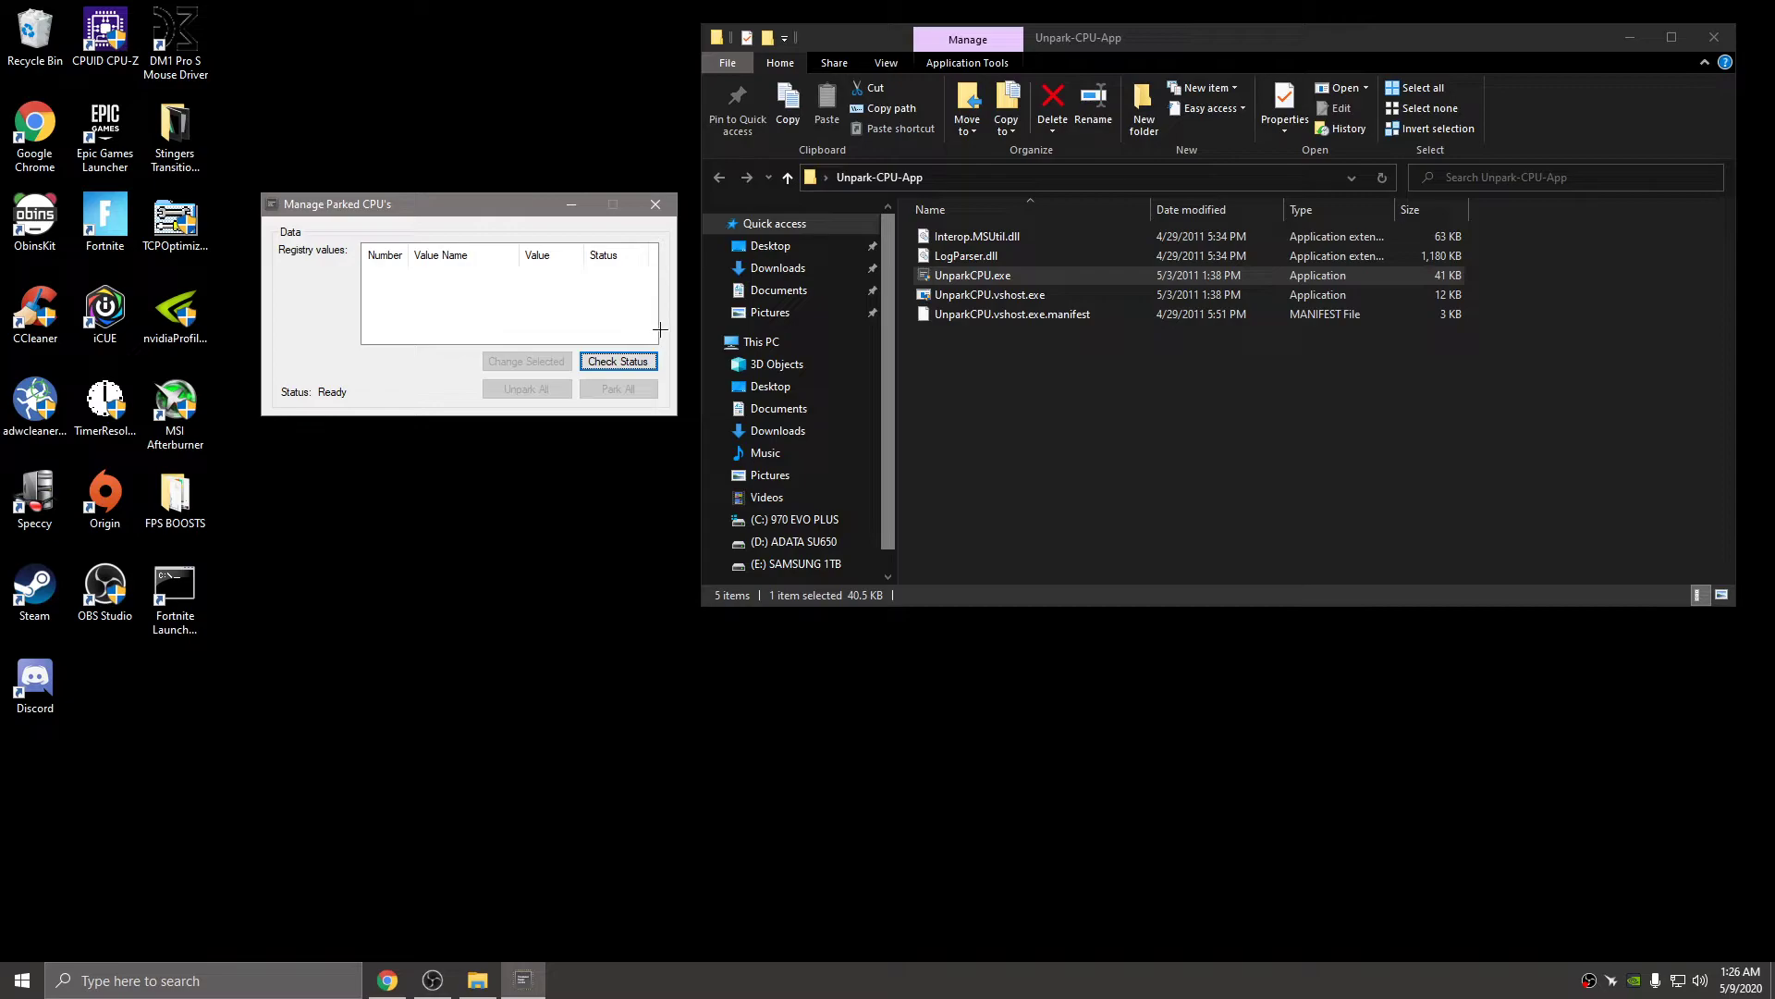
Run Check Status so registry entries 0 and 1 show value 0, Unparked
key("Return")
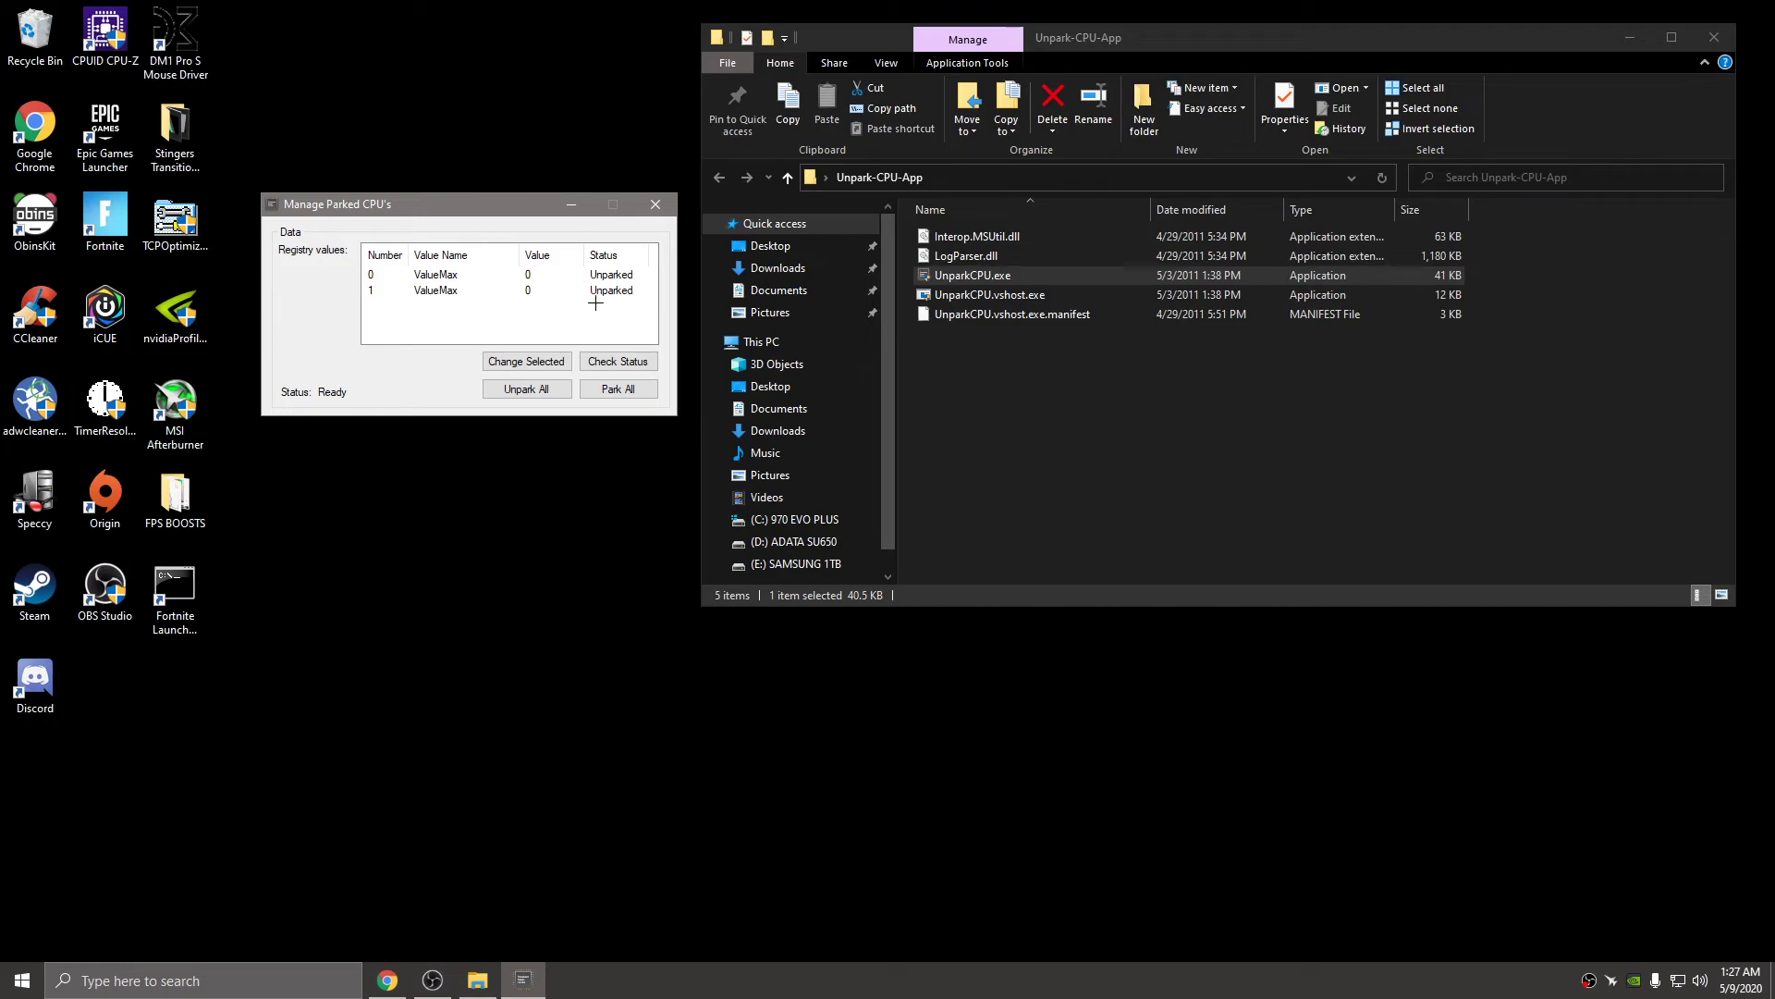
Close the Manage Parked CPU's utility and move the Unpark-CPU-App folder window toward the centre
left_click(656, 204)
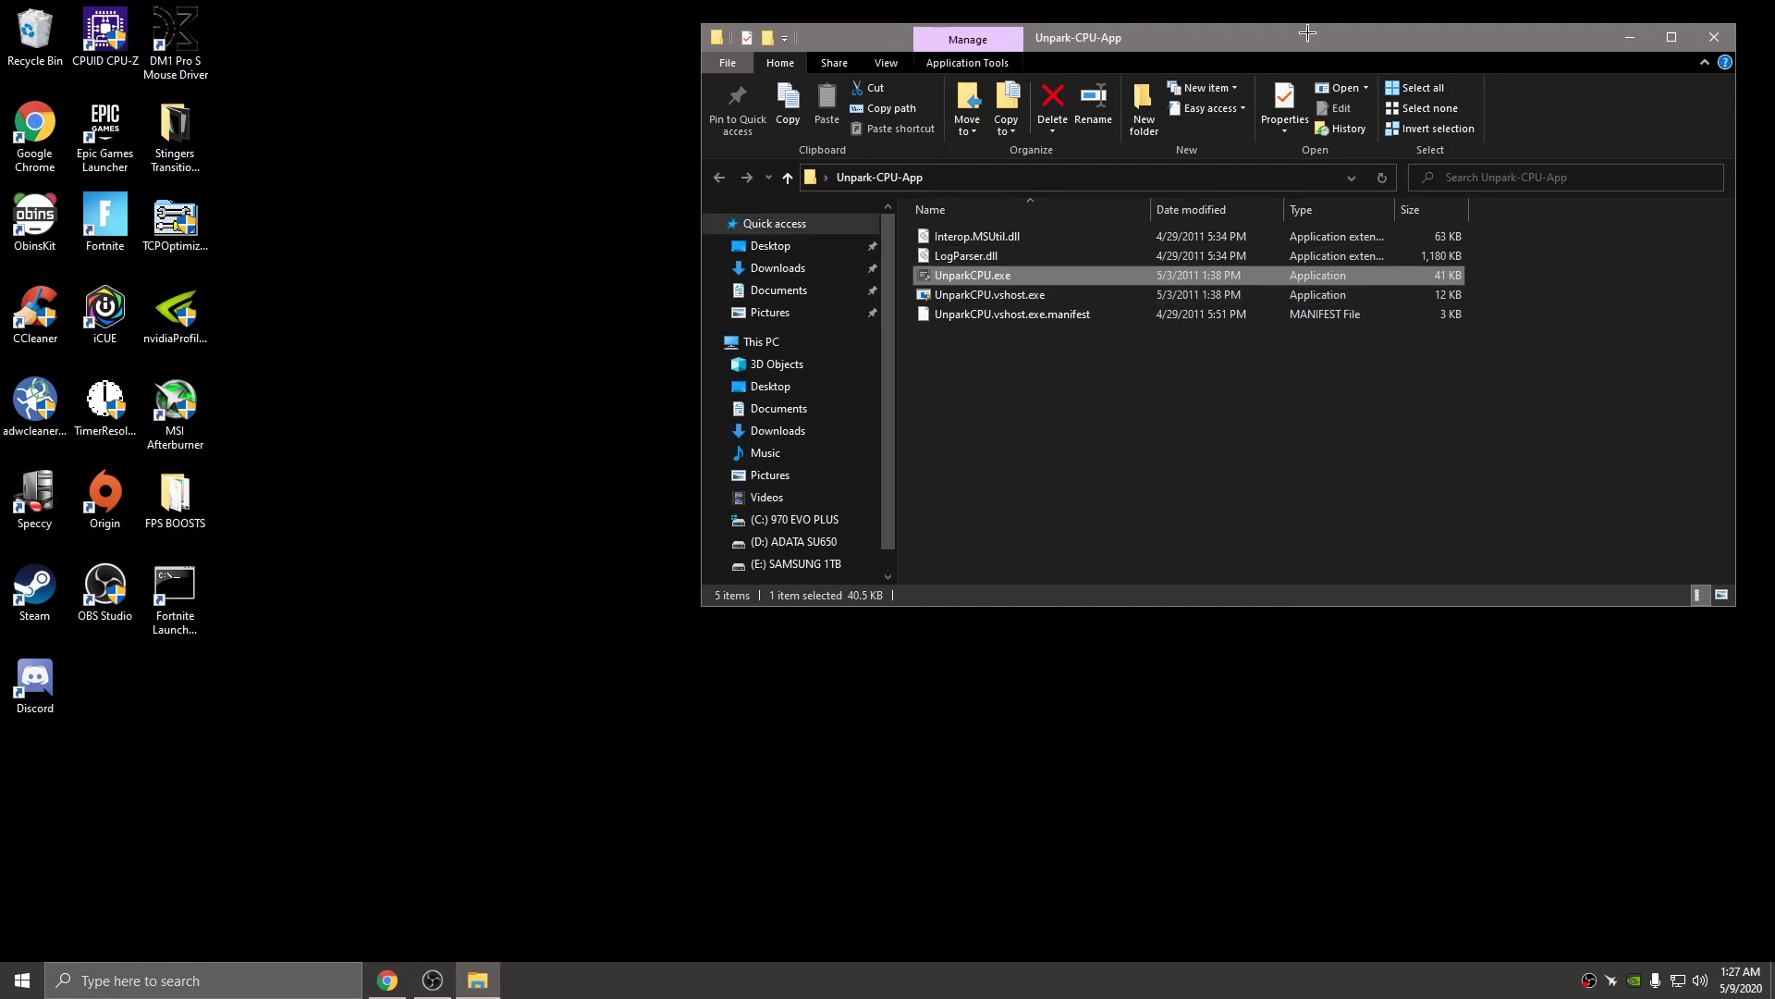
left_click_drag(1306, 37, 1054, 128)
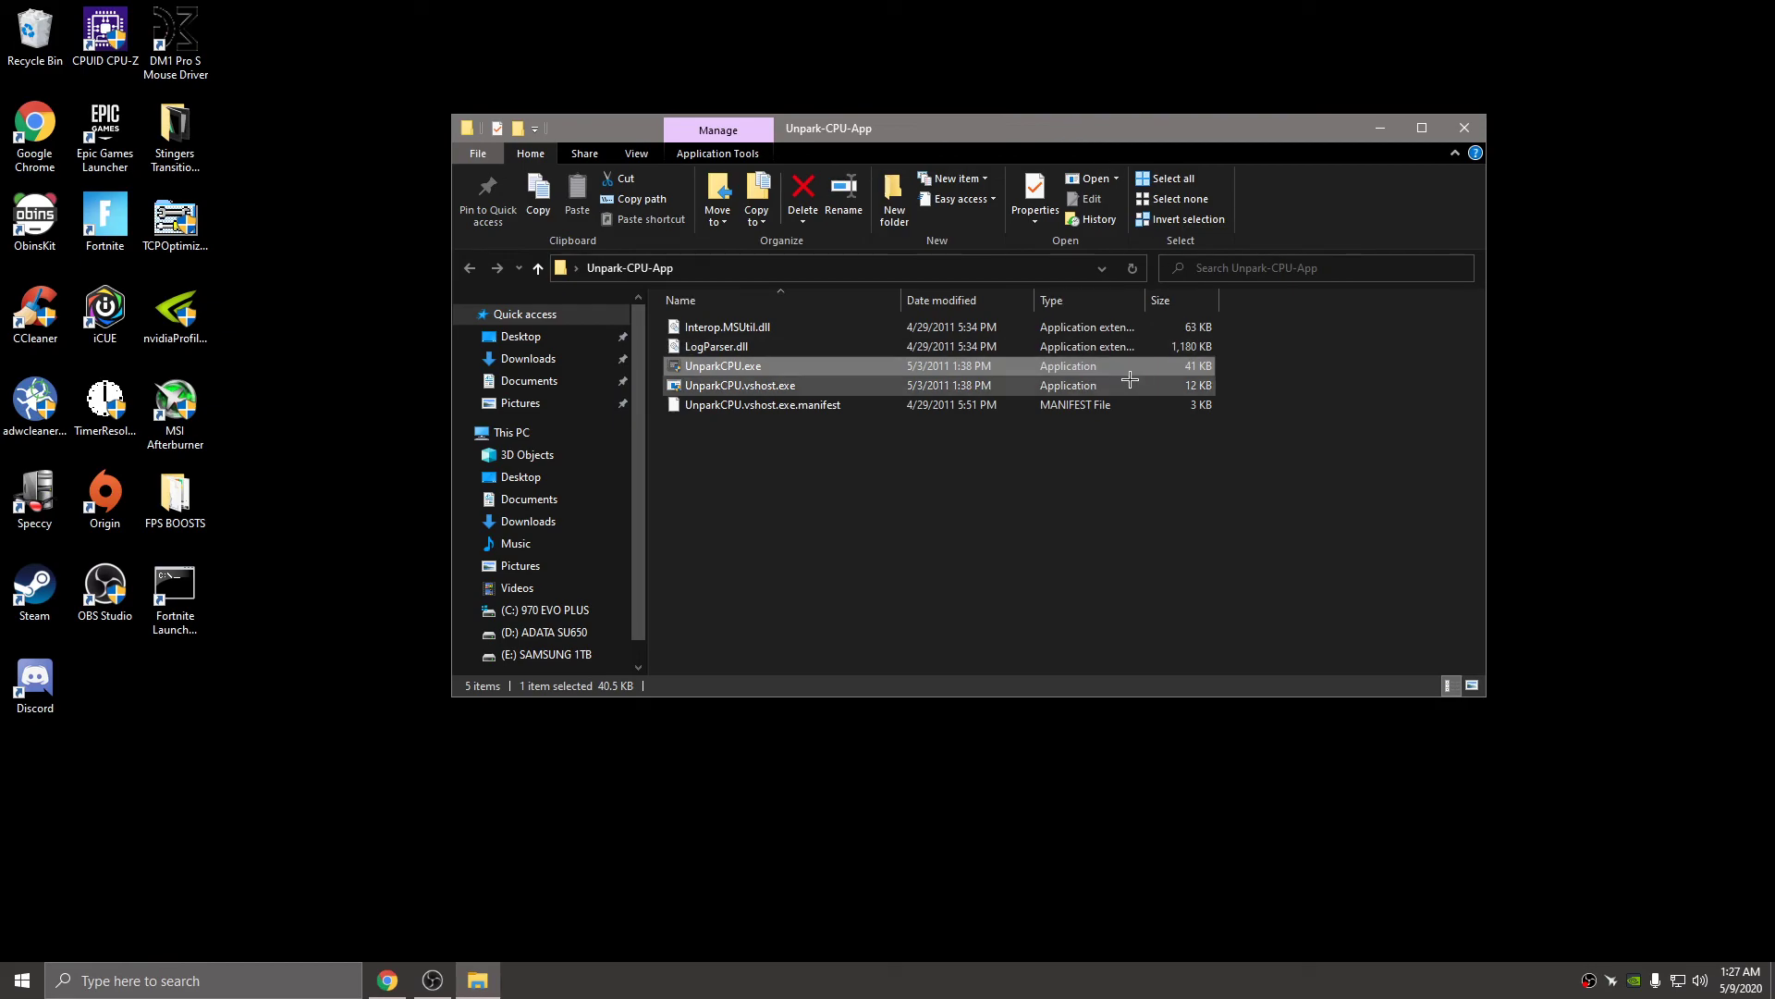